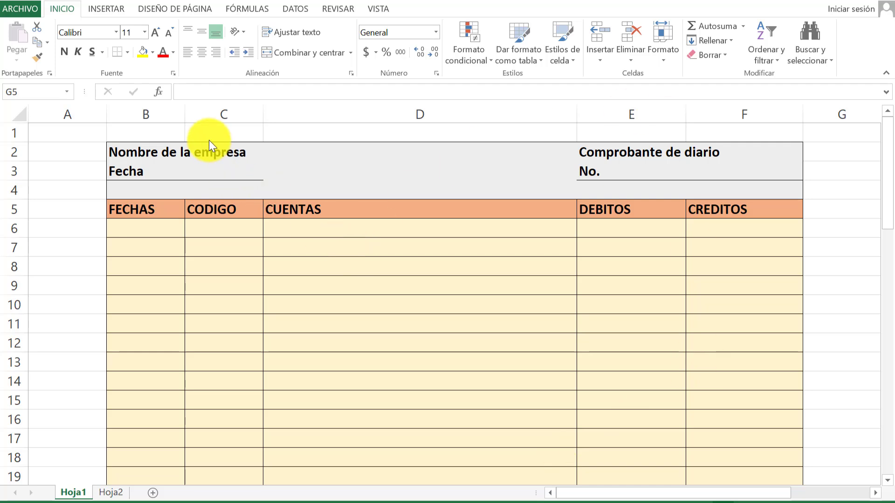
Step: Replace the placeholder company name in B2 with 'Compañía comercializadora S.A'
key(F2)
scroll(180, 494, left, 1)
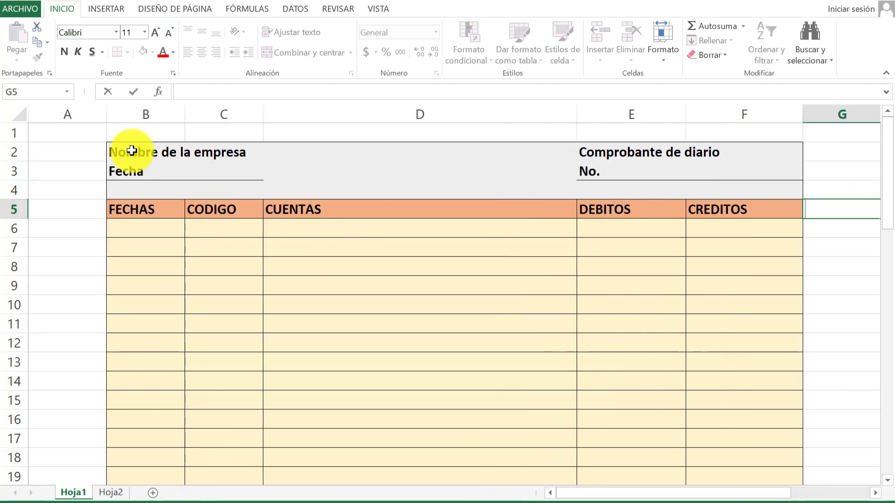
click(129, 149)
double_click(247, 152)
drag(247, 152, 100, 155)
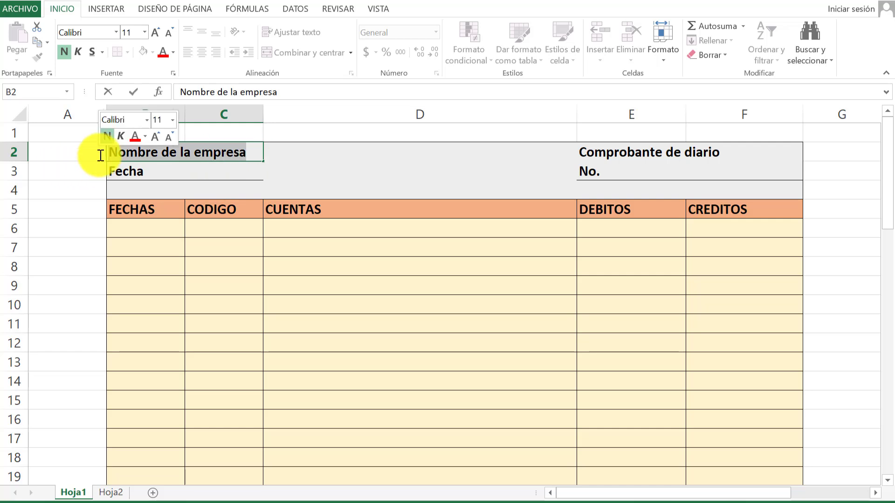
text(Compañía comerci)
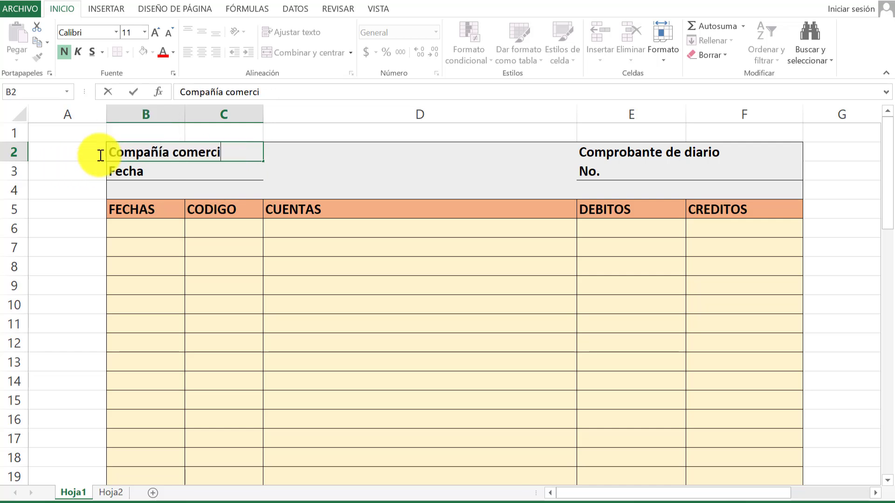
text(alizadora S.A)
click(583, 154)
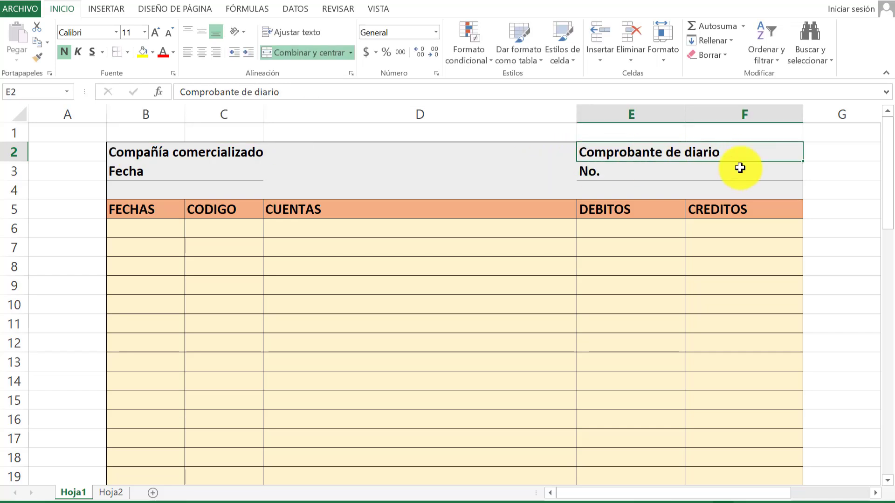
Step: Make the voucher number in E3 read 'No. 1'
click(183, 174)
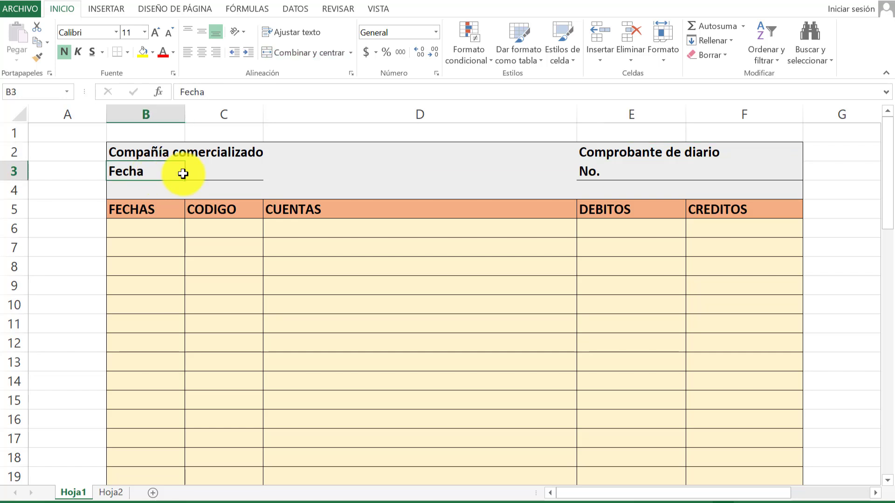
click(203, 172)
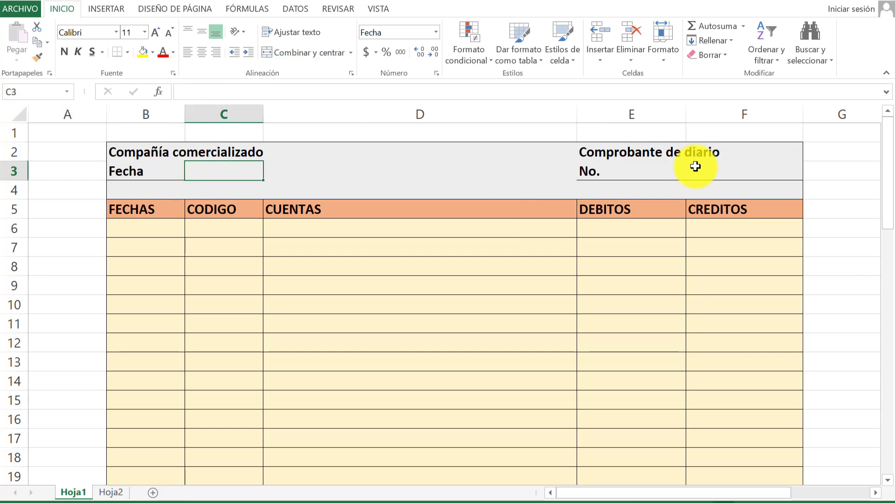
click(627, 173)
double_click(624, 174)
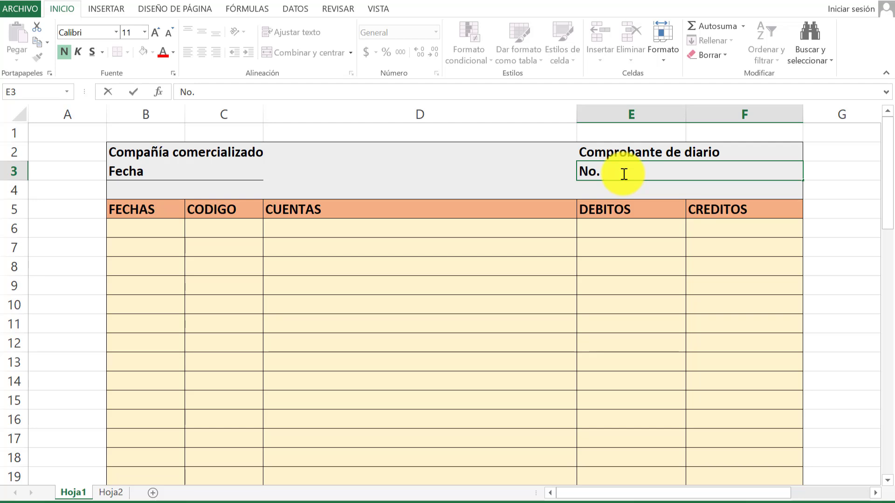
text( 1)
key(Return)
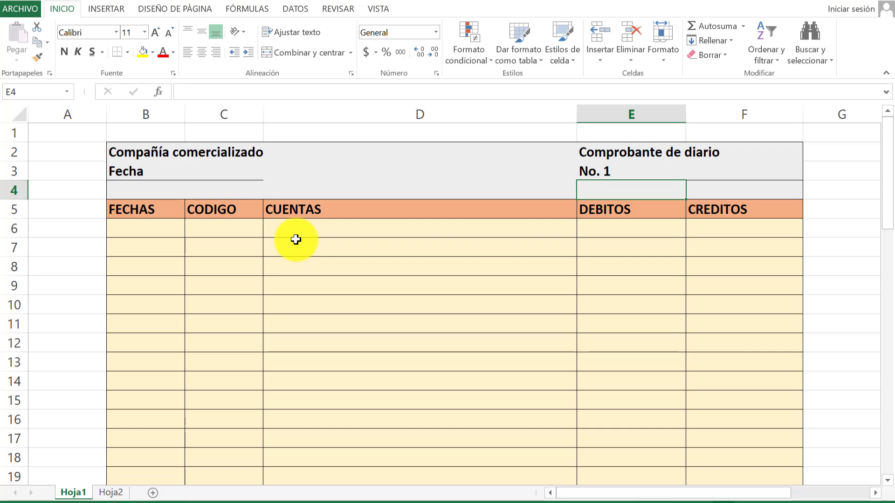
Step: Fill the first entry row with date 'Julio 1', code 1105 and account Caja
click(142, 233)
text(J)
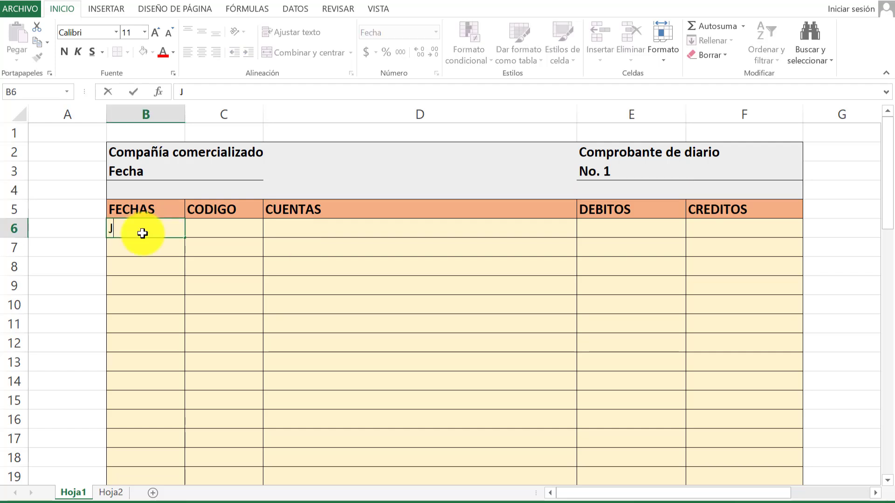
text(ul)
text(io 1)
key(Return)
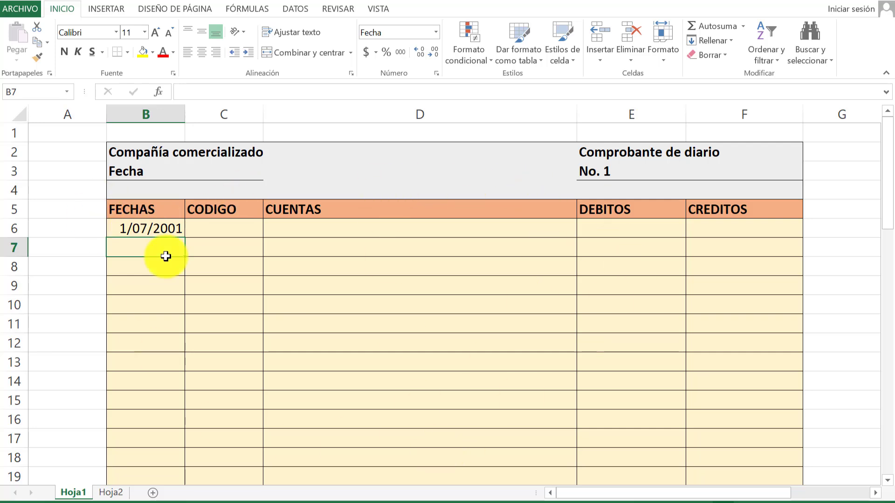
click(236, 236)
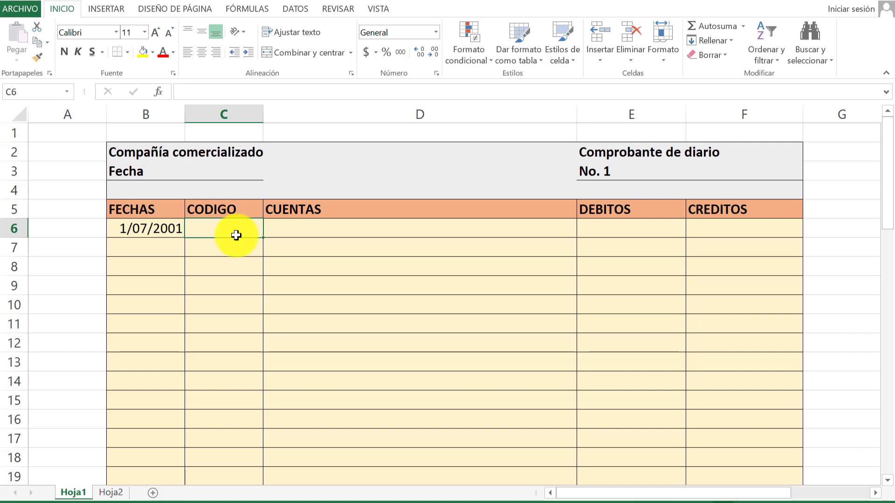
text(1105)
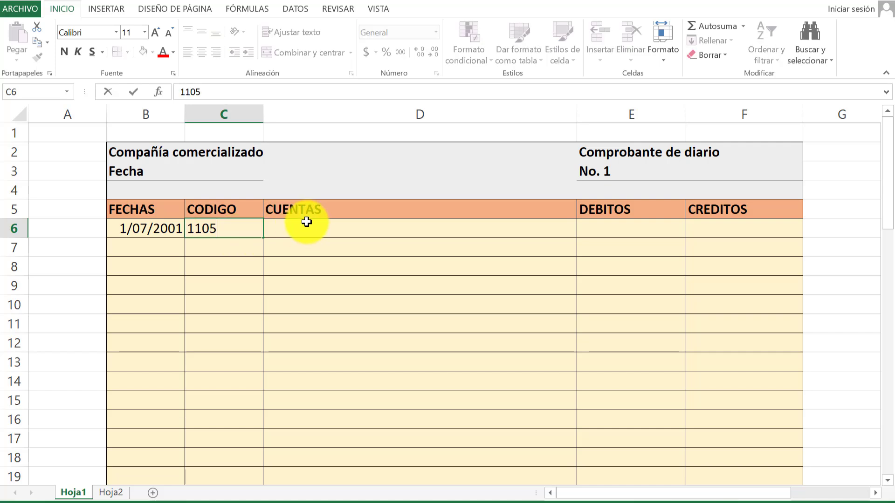
click(307, 226)
text(Caja)
key(Return)
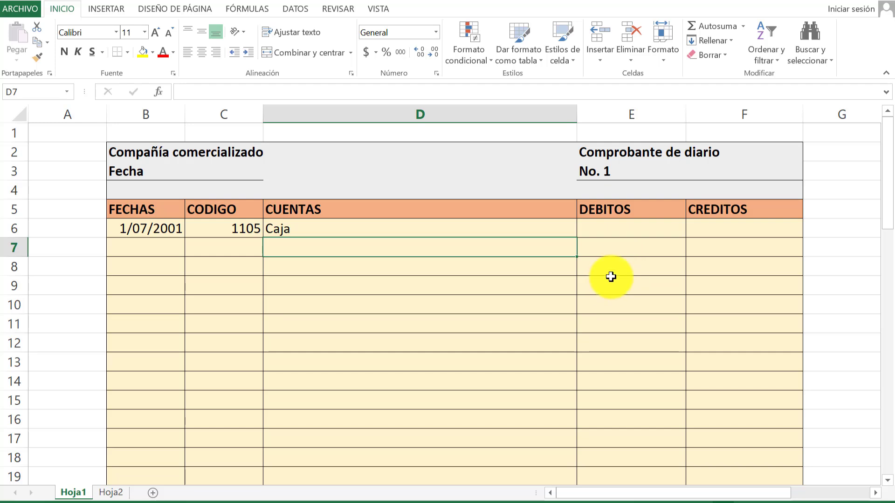
Step: Enter a 5000000 debit for Caja in E6
click(611, 234)
text(5000000)
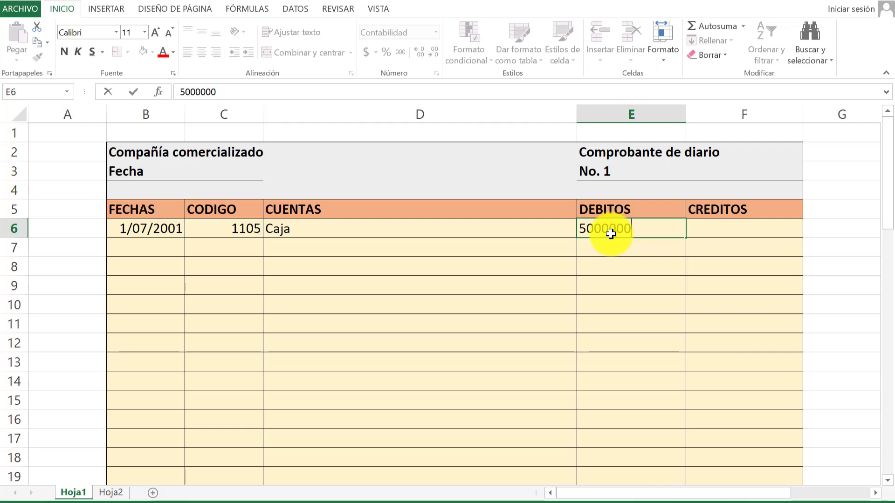
key(Return)
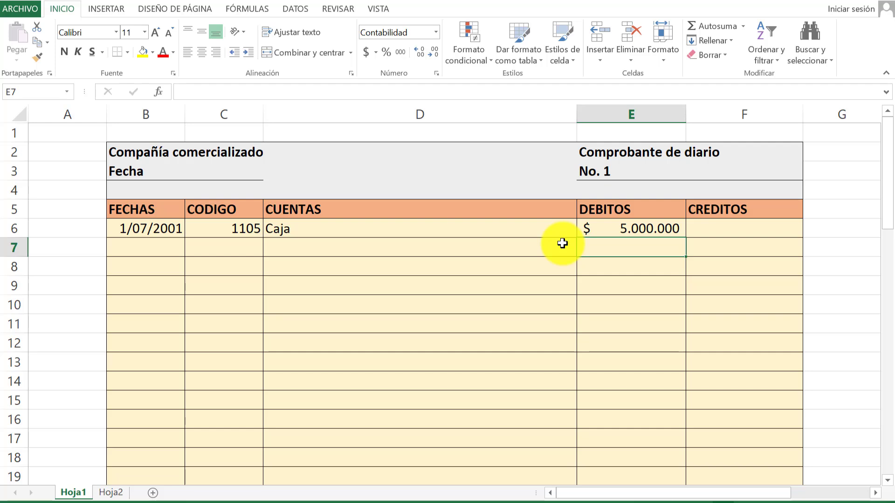
Step: Add row 7 with code 1524, Equipo de oficina, and a 30.000.000 debit
click(226, 245)
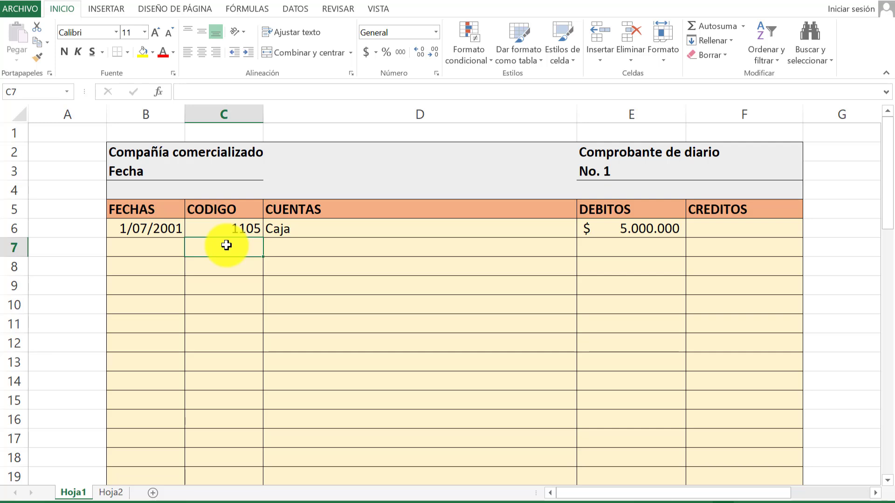
text(1524)
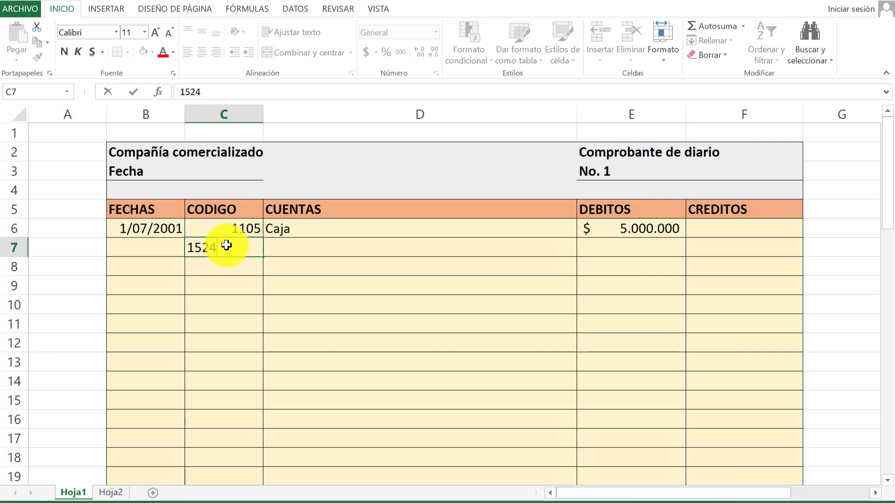
click(308, 248)
text(Eq)
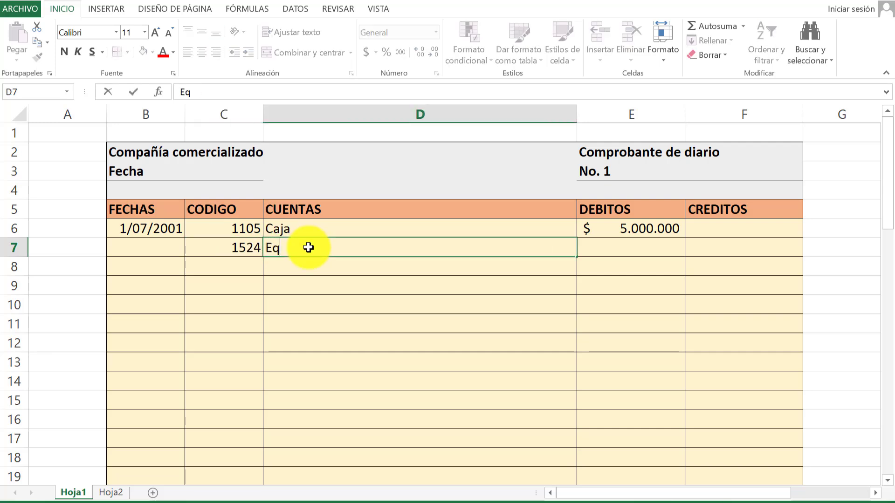
text(uipo de oficina)
key(Return)
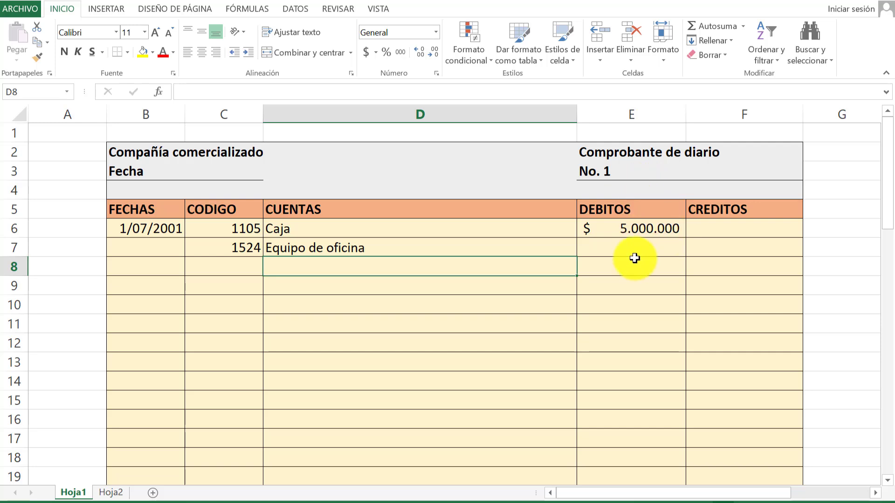
click(627, 250)
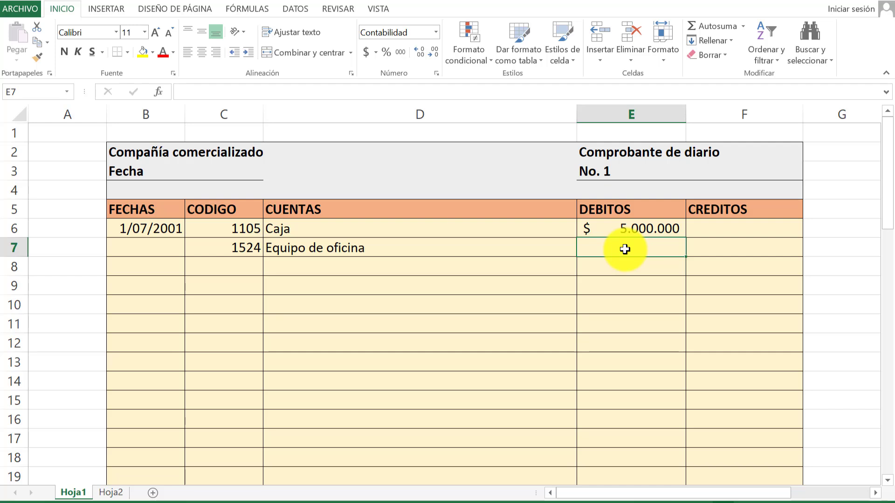
text(3)
text(0000)
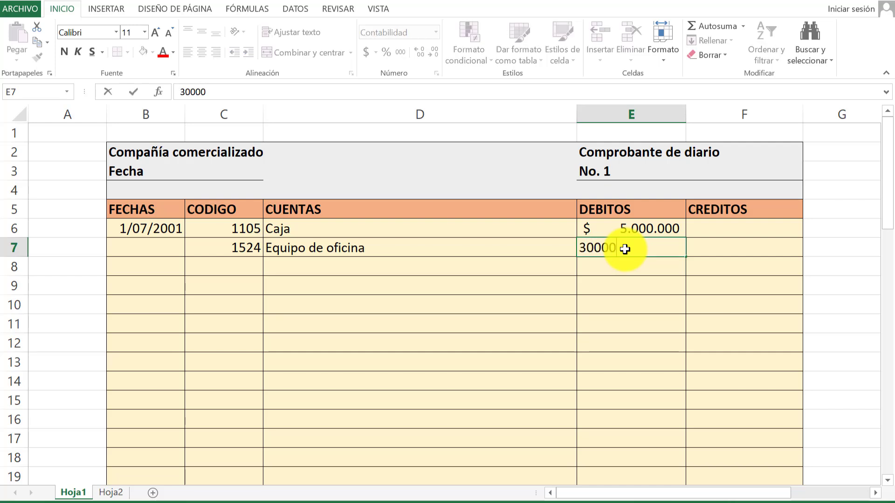
text(.000.0000)
click(224, 271)
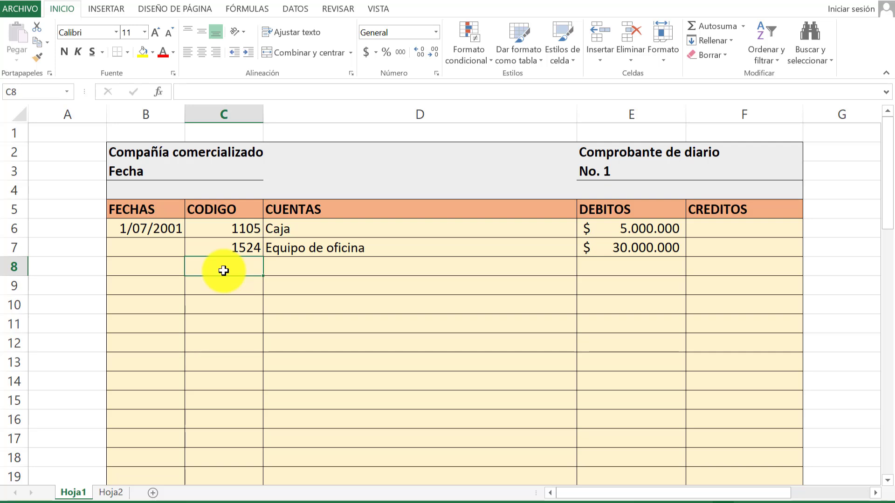
Step: Fill row 8 with code 1516, Construcciones y edificaciones, and a 90.000.000 debit
text(15)
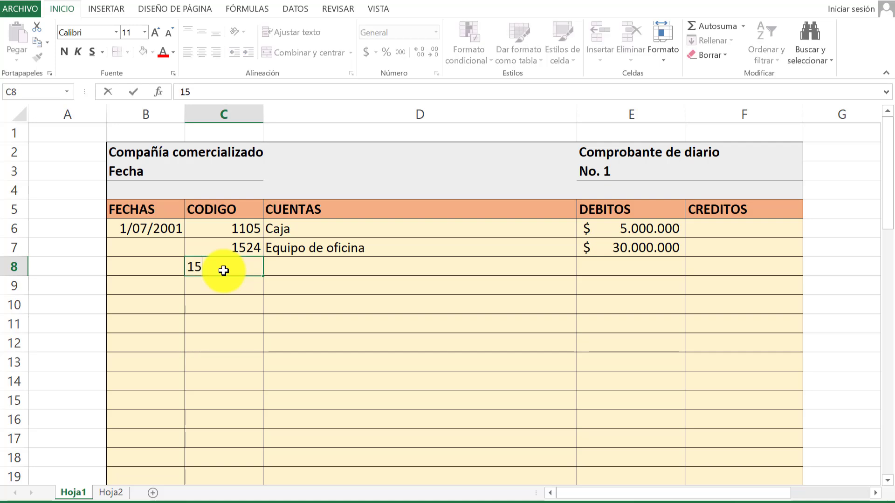
text(16)
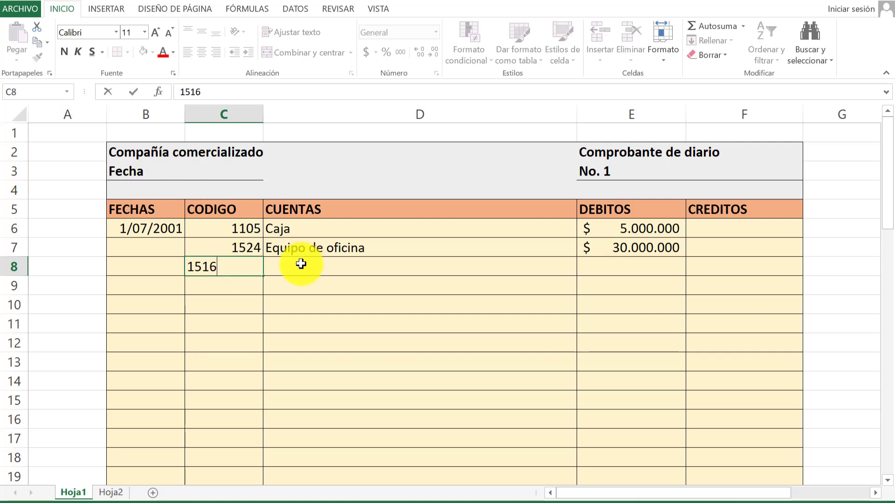
click(299, 266)
text(Construcciones y e)
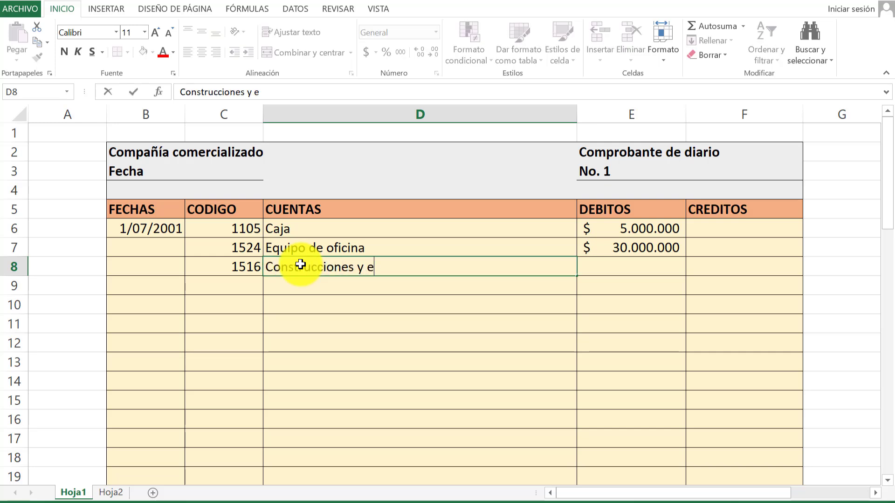
text(dificaciones)
key(Return)
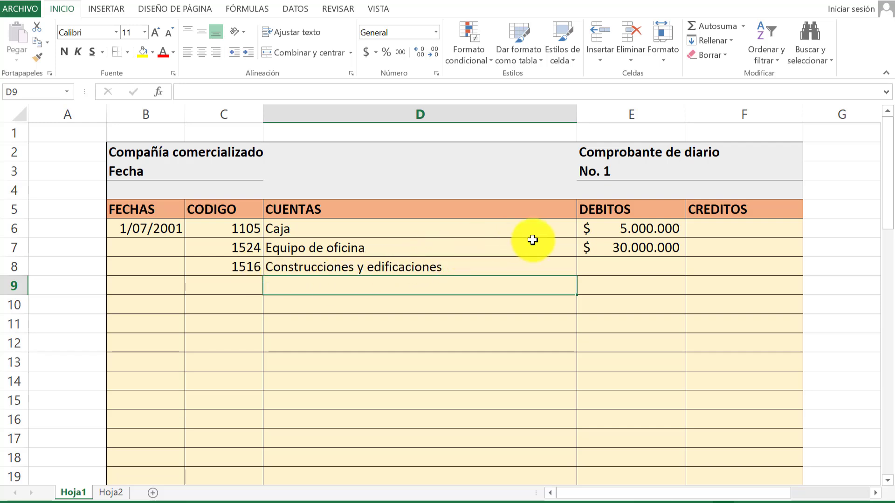
click(607, 273)
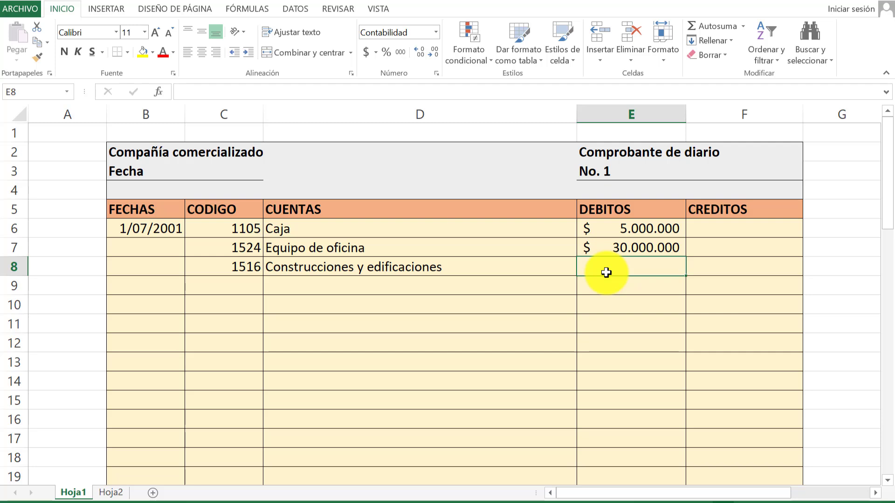
text(90)
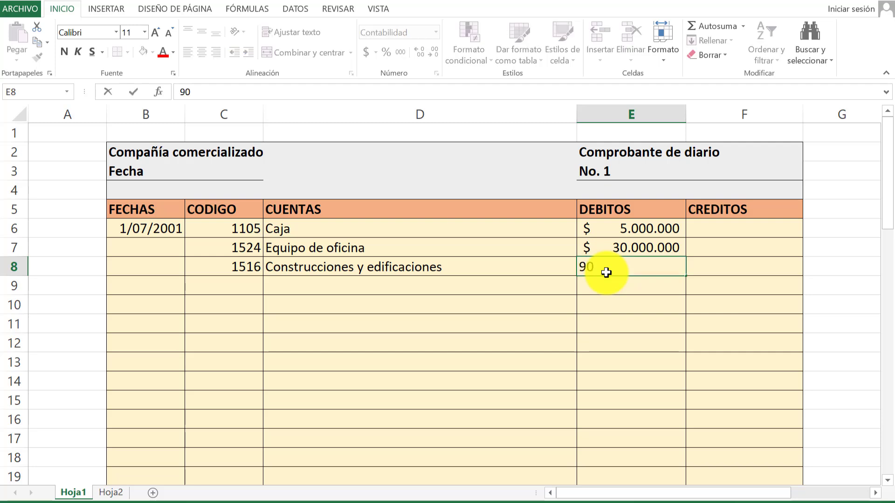
text($ 90.000.000)
key(Return)
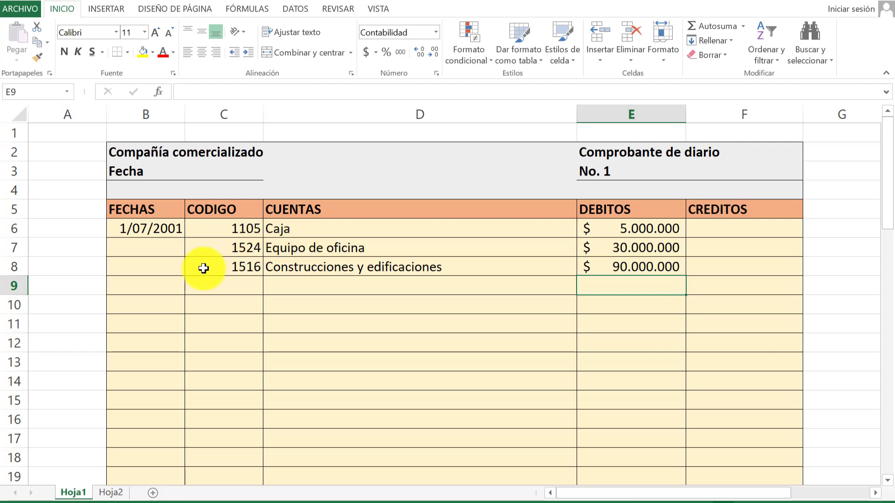
Step: Enter code 3115 in C9 and the account name Aportes sociales in D9
click(227, 286)
text(3)
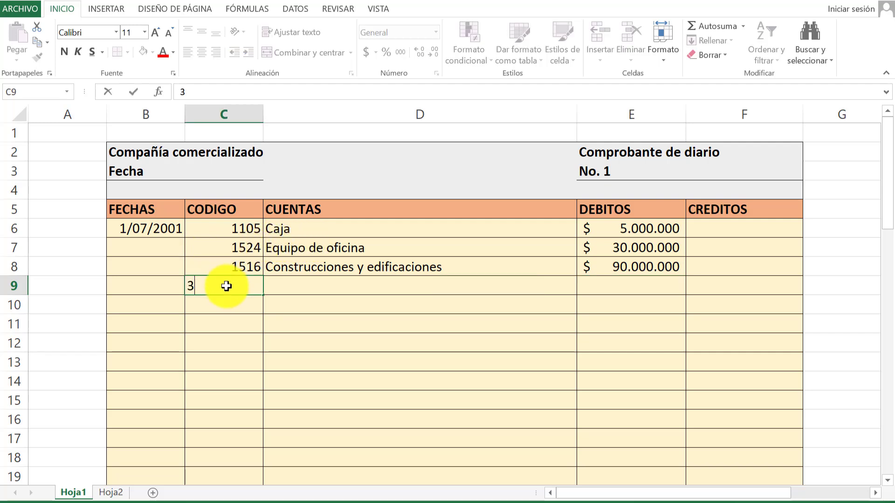
text(115)
key(Return)
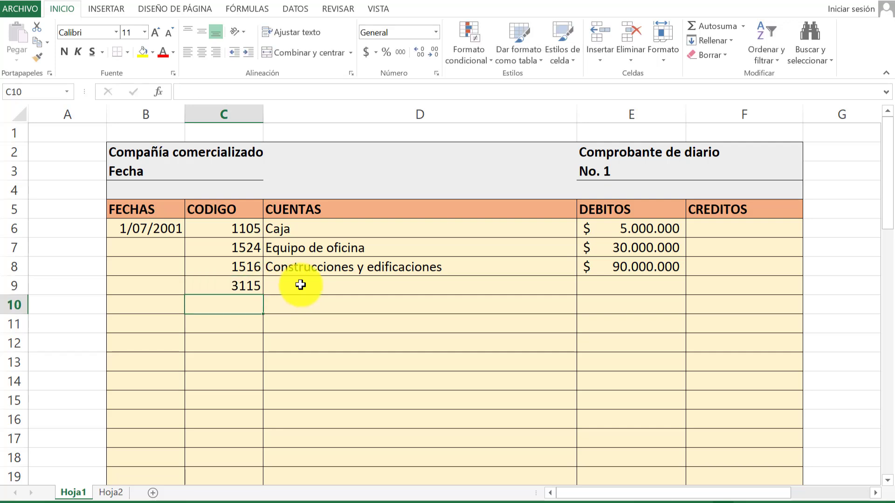
click(301, 286)
text(Aportes s)
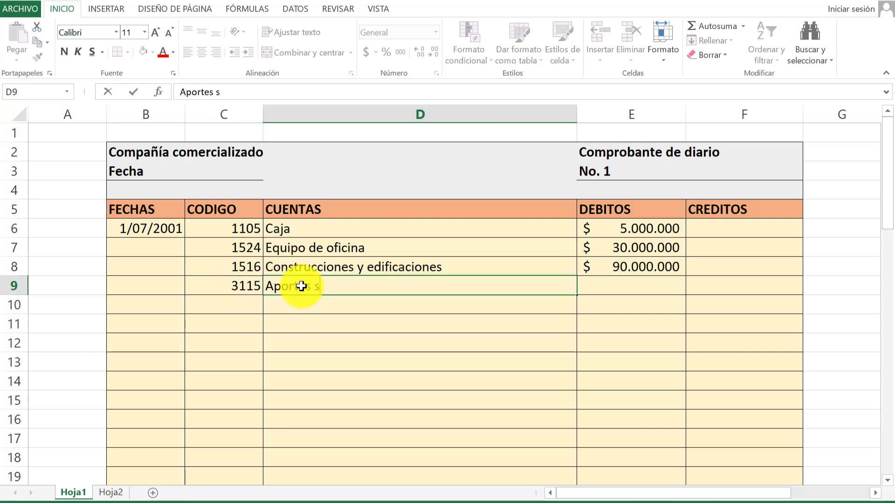
text(ociales)
key(Return)
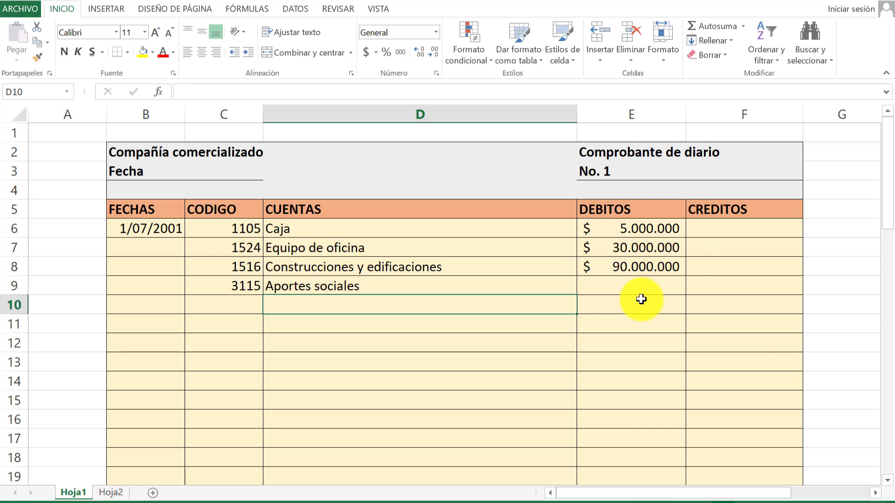
Step: Enter 125.000.000 in F9 as the Aportes sociales credit
click(716, 289)
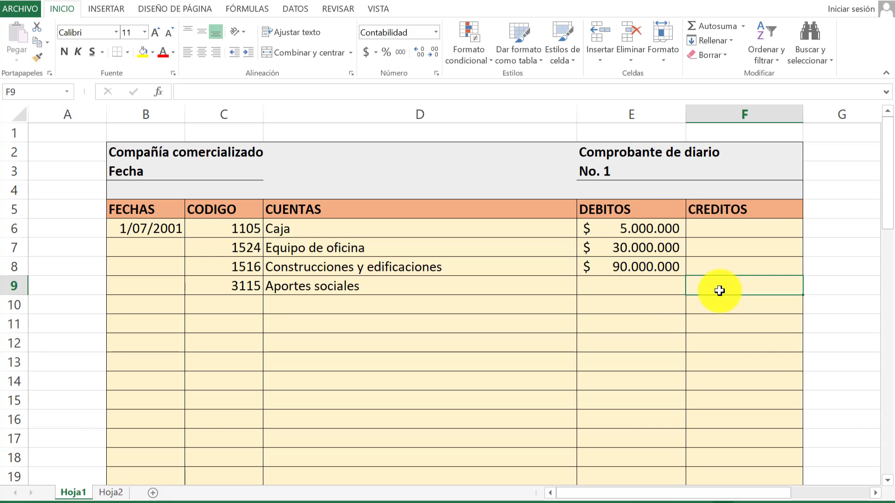
text(1)
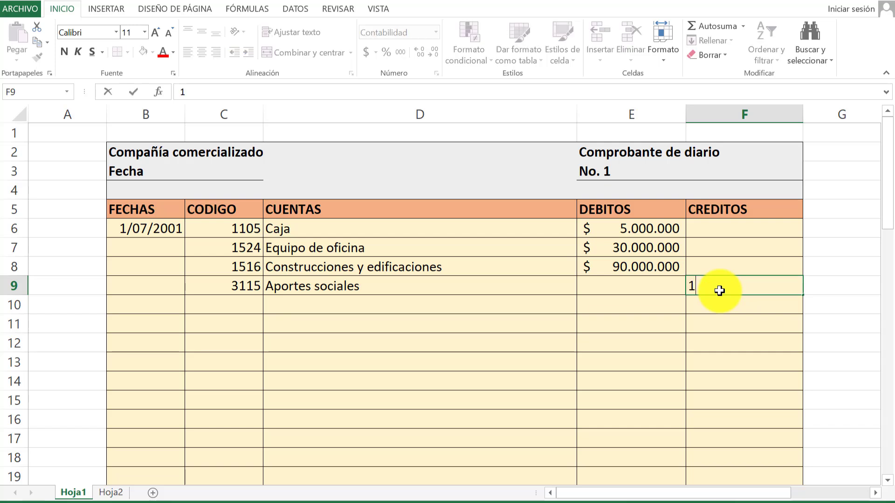
text(25.000.0)
text(00)
key(Return)
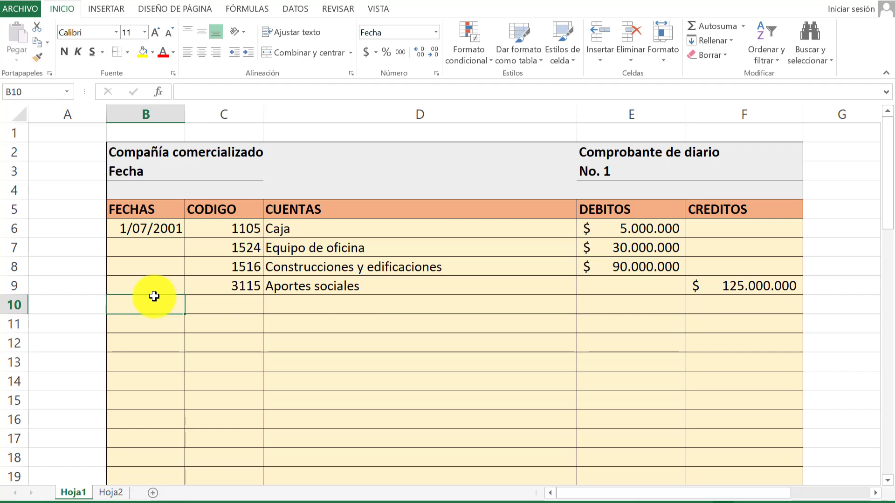
Step: Start row 10 with date '2 julio', code 1110 and account name Bancos
text(2)
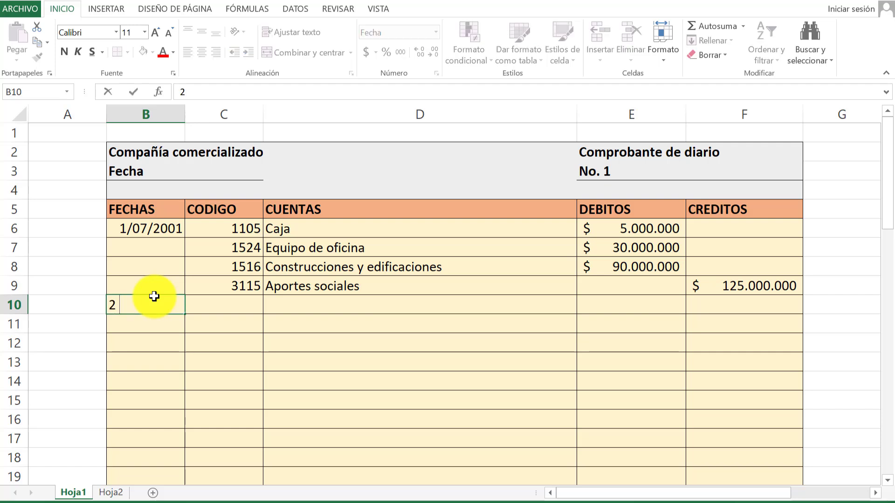
text( julio)
key(Return)
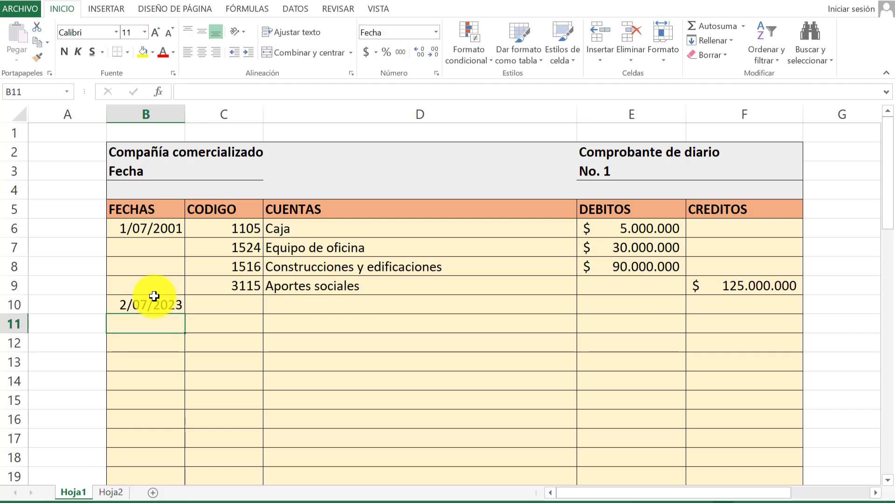
click(228, 309)
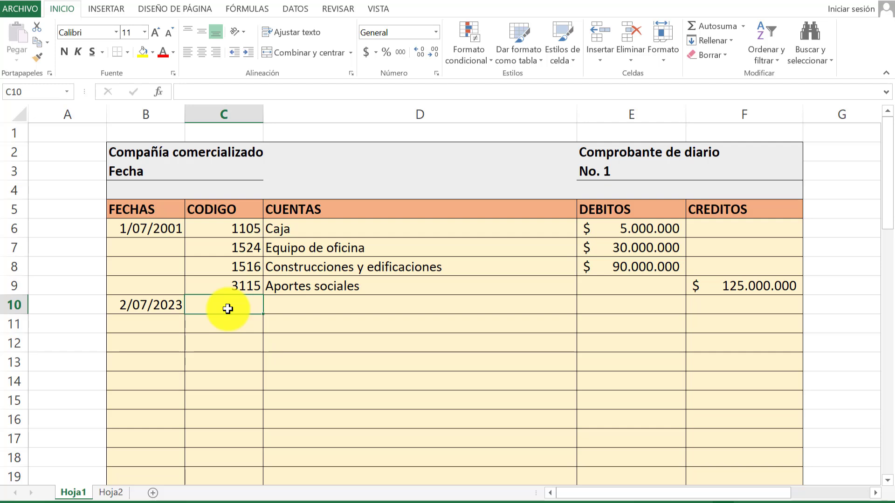
text(1110)
key(Return)
click(319, 306)
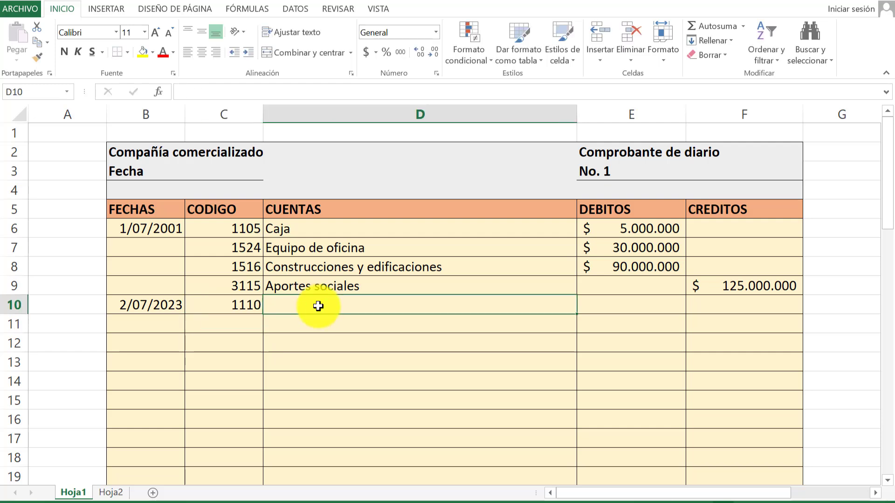
text(Banb)
key(BackSpace)
text(cos)
key(Return)
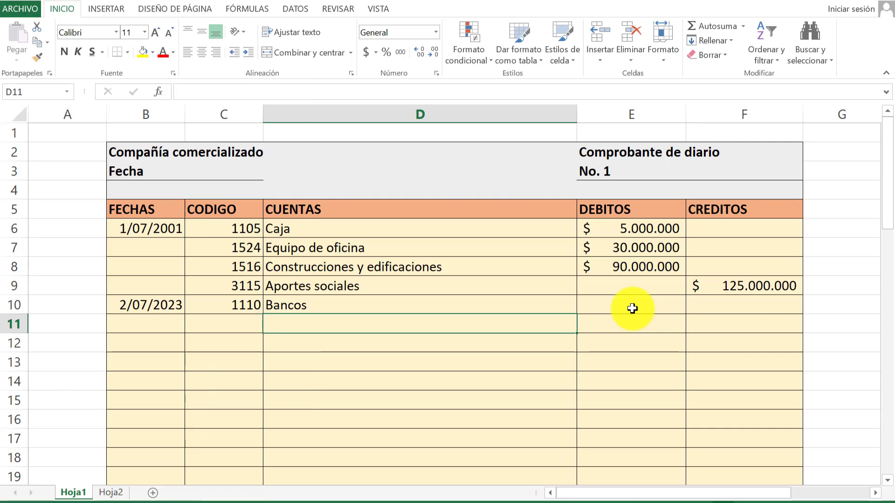
Step: Enter a 9000000 debit for Bancos in E10
click(632, 309)
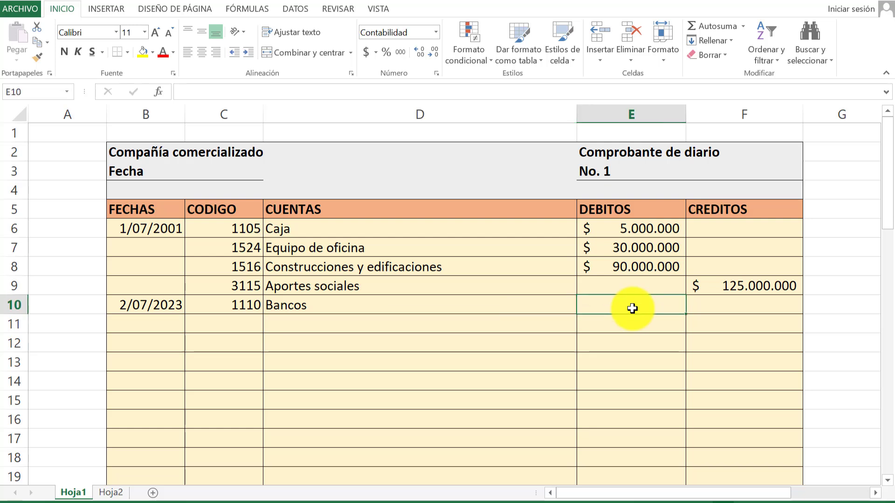
text(9000000)
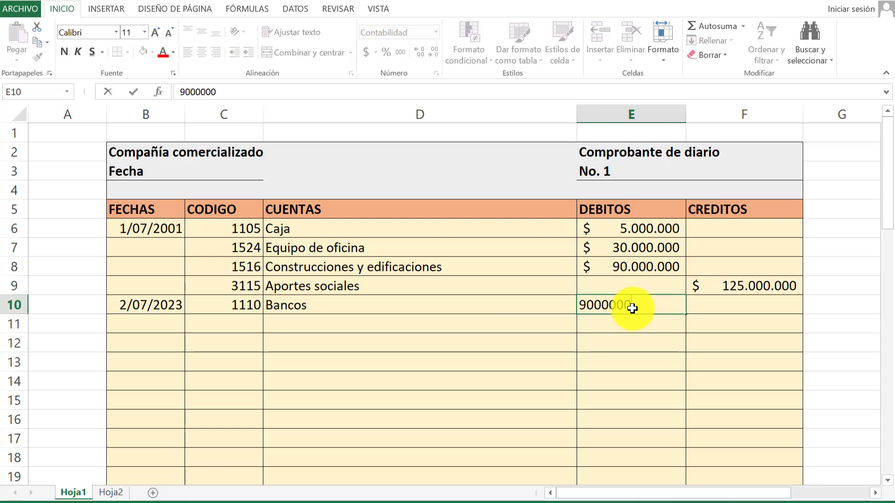
key(Return)
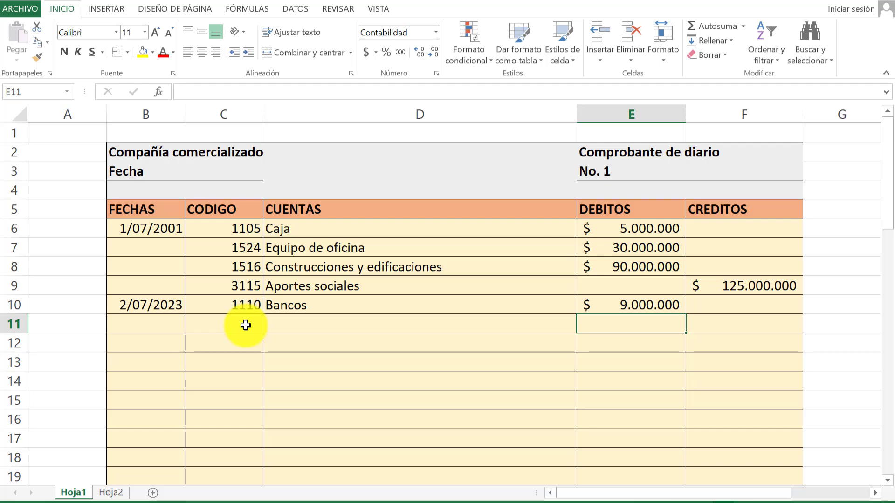
Step: Fill row 11 with code 2105, Bancos nacionales, and a 9.000.000 credit in F11
click(245, 325)
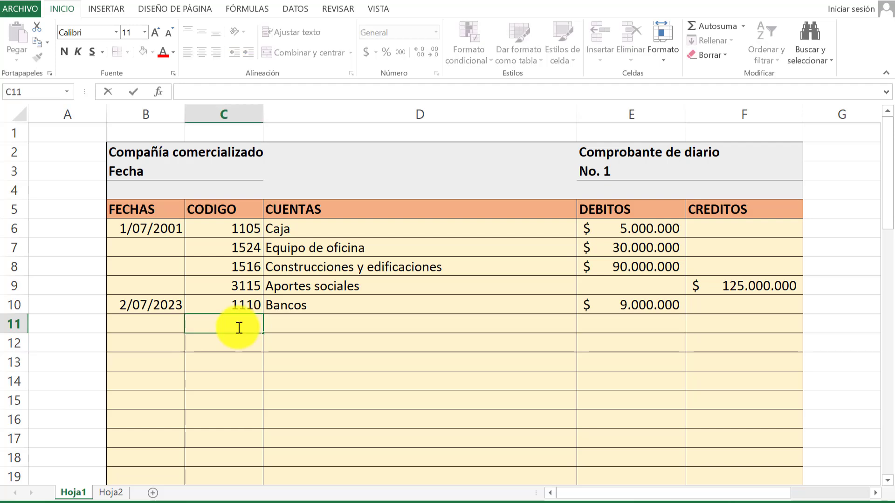
text(2105)
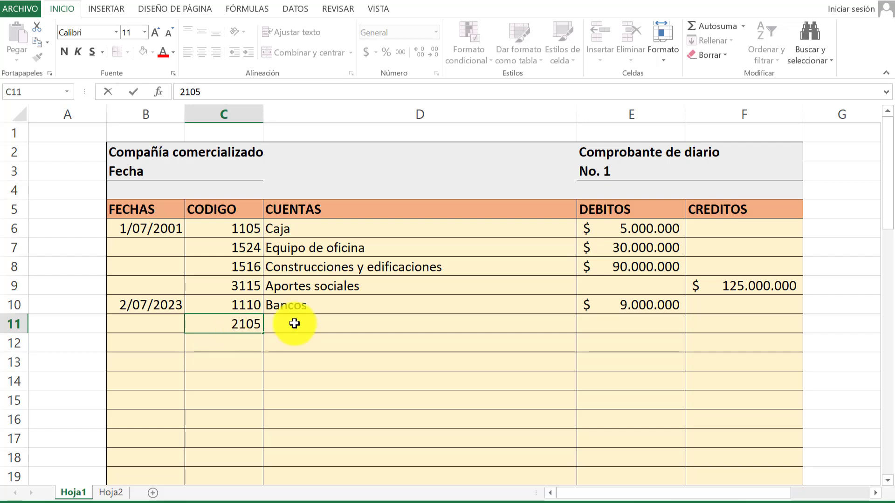
click(295, 323)
text(B)
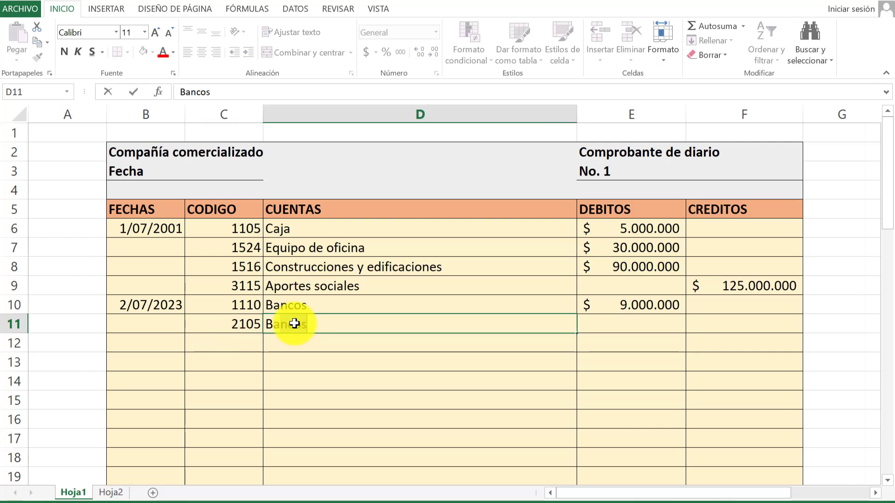
text(ancos nacio)
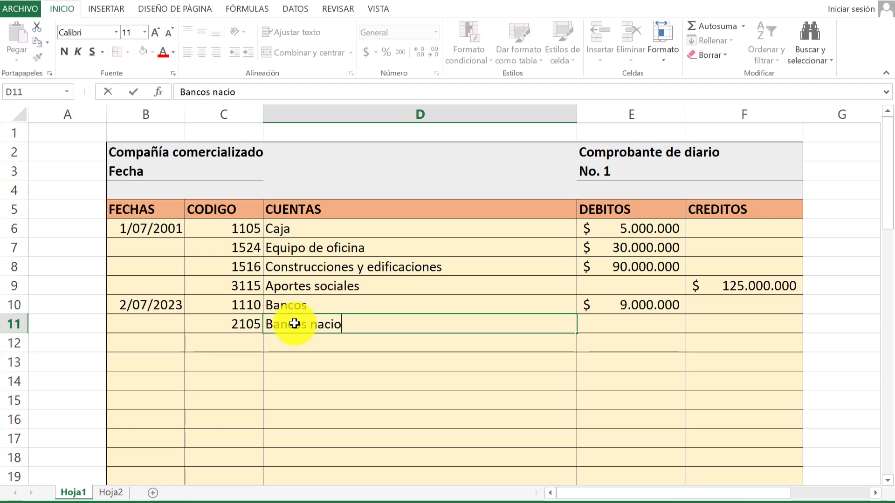
text(nales)
key(Return)
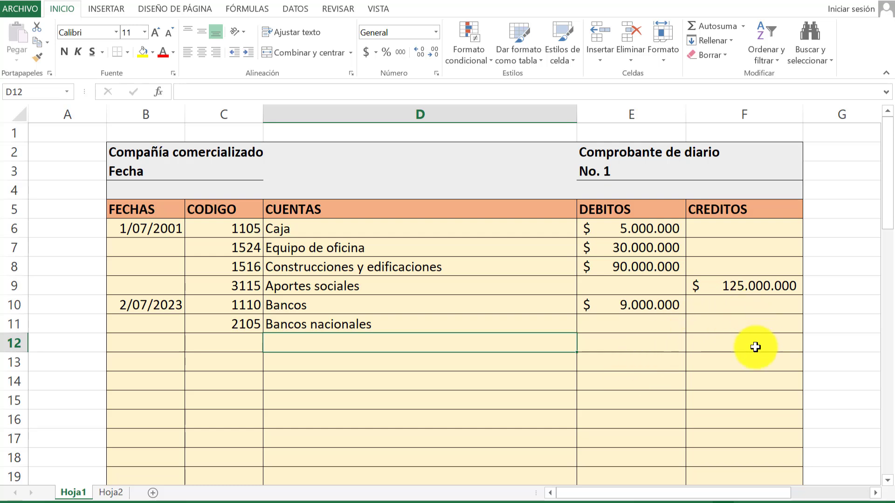
click(742, 330)
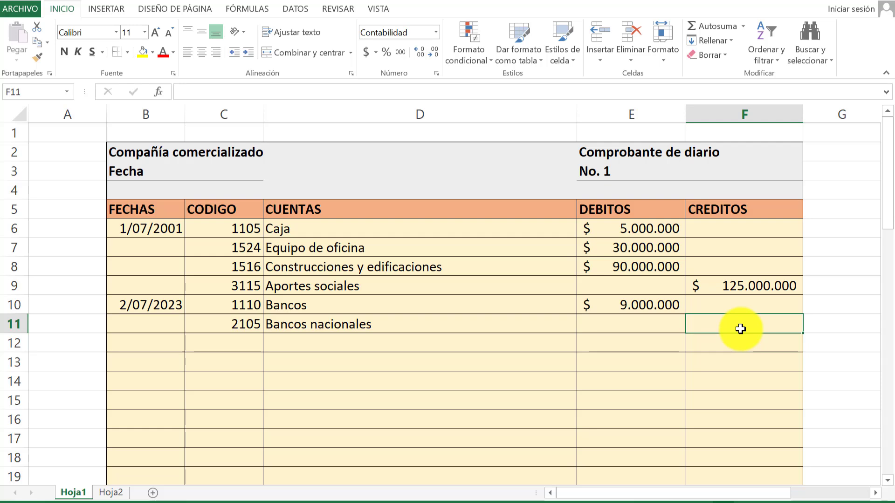
text(9.)
text(000)
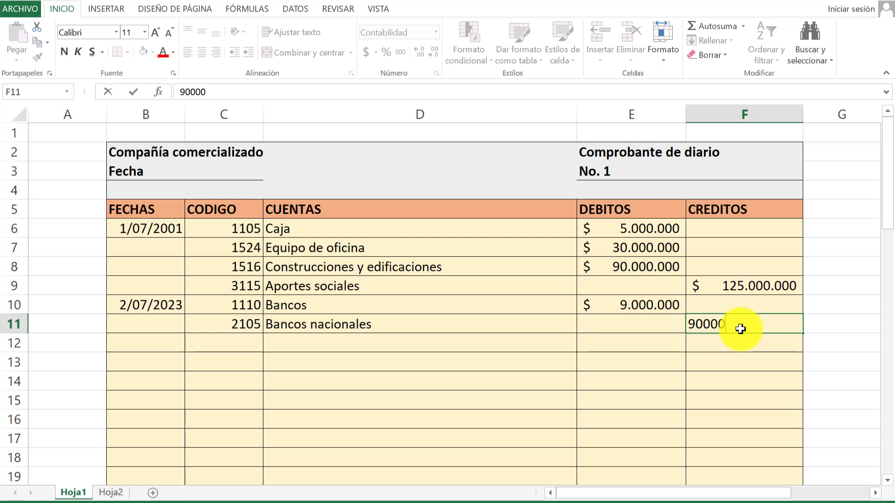
text(.000)
key(Return)
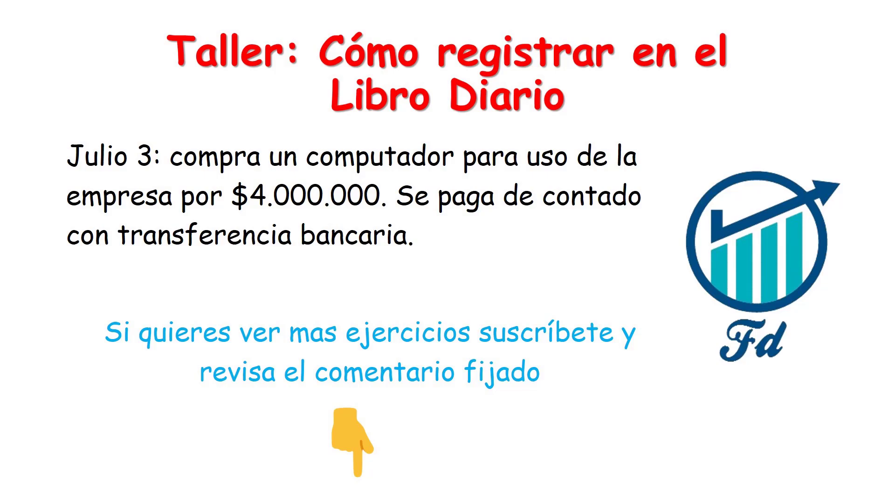
Step: Start row 12 with a July date, code 1528 and Equipo de computo y comunicación
text(3j)
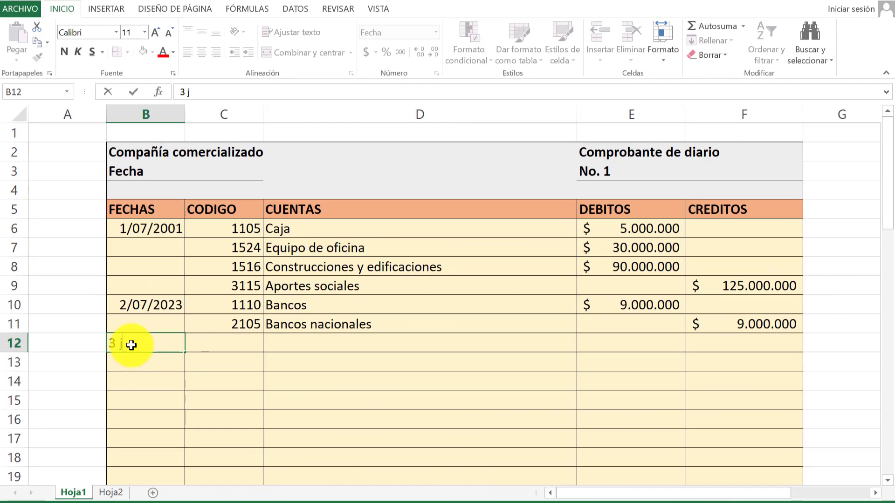
text(ulio)
key(Return)
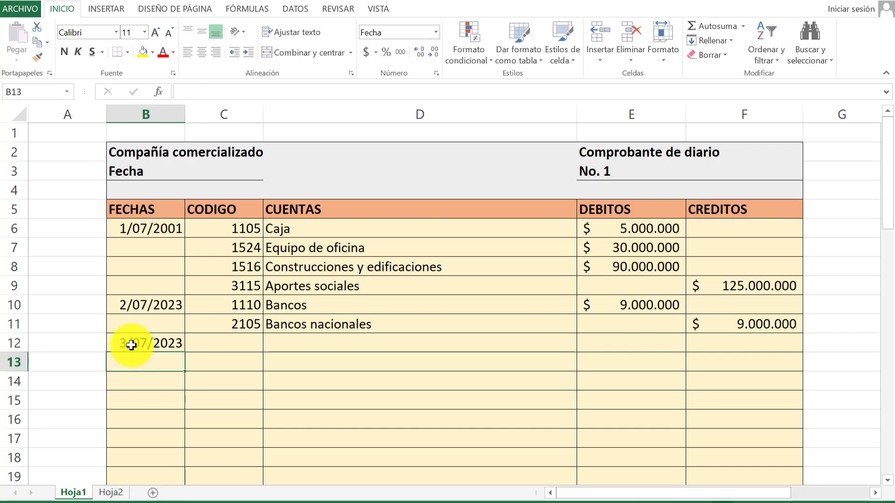
click(215, 347)
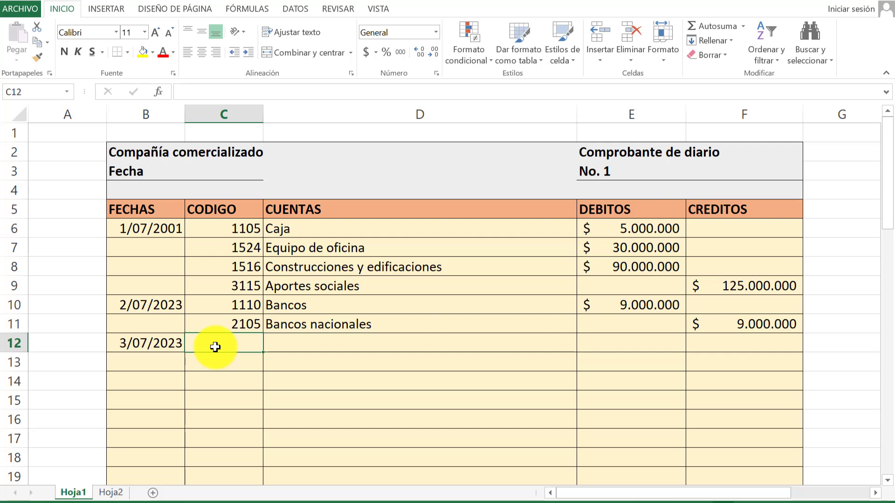
text(1528)
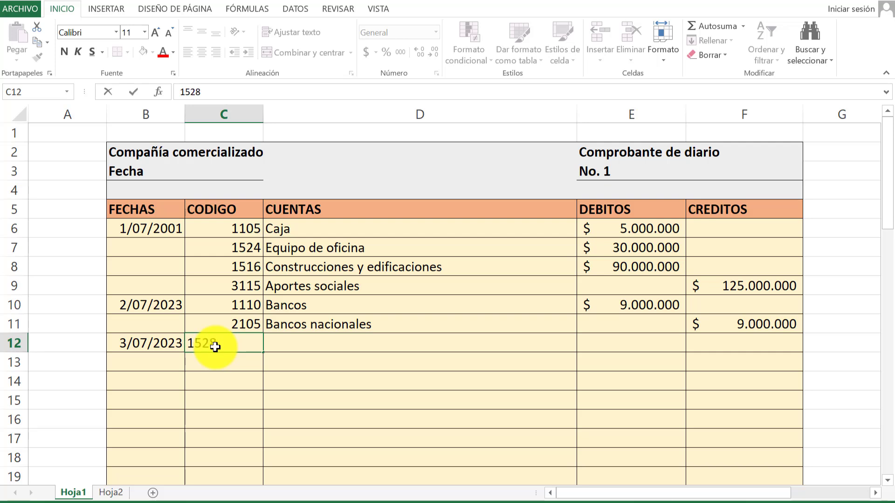
click(294, 343)
text(Equipo de comput)
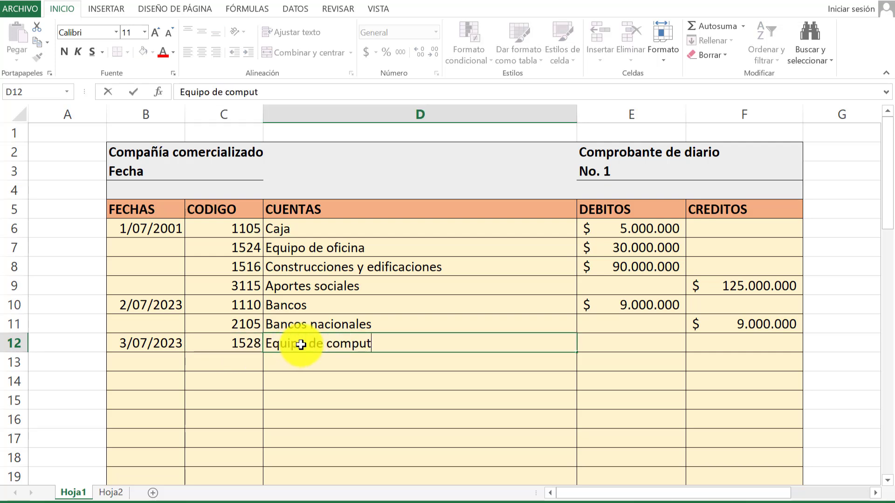
text(o y comunicación)
key(Return)
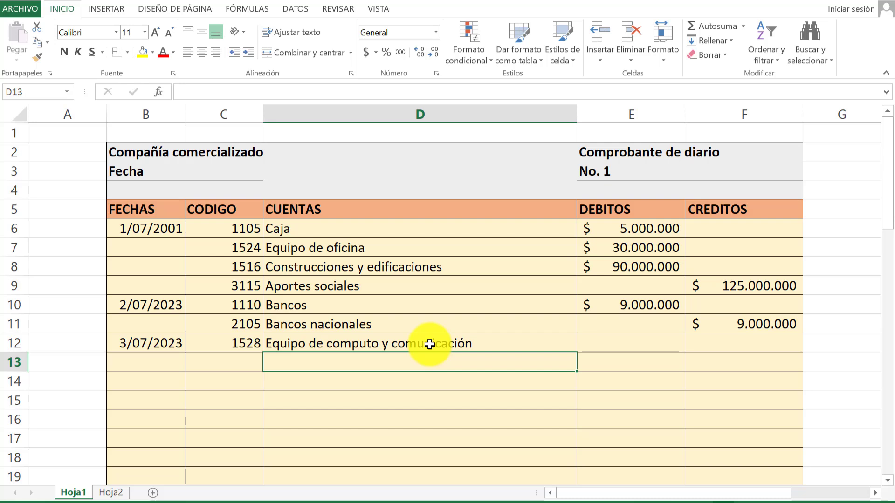
Step: Enter a 4000000 debit in E12 for the computer equipment
click(618, 340)
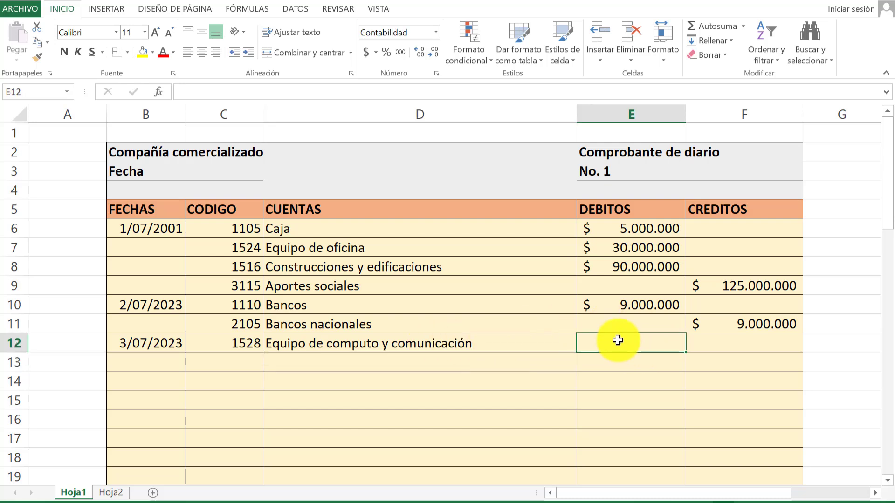
text(40)
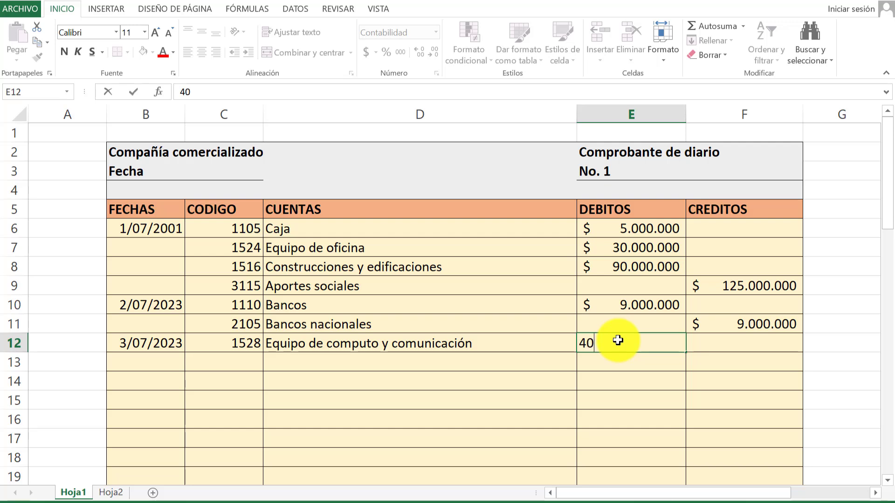
text(00000)
key(Return)
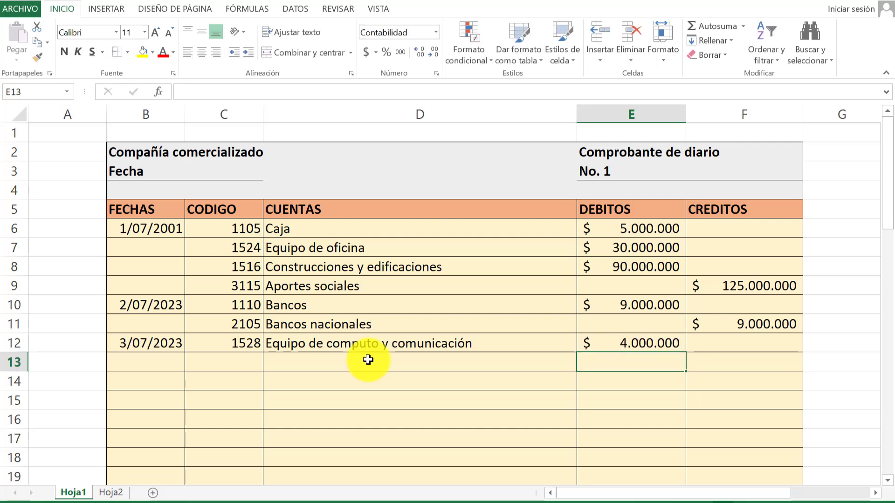
click(208, 363)
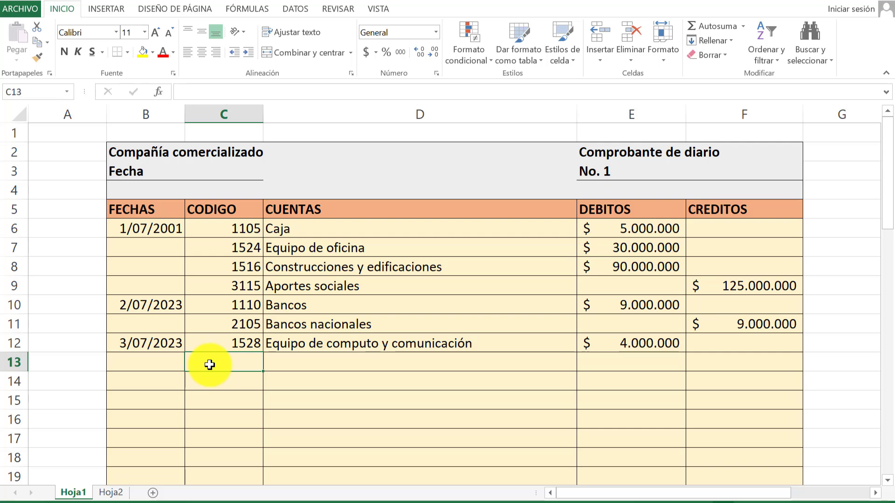
Step: Fill row 13 with code 1110, Bancos, and a 4000000 credit in F13
text(111)
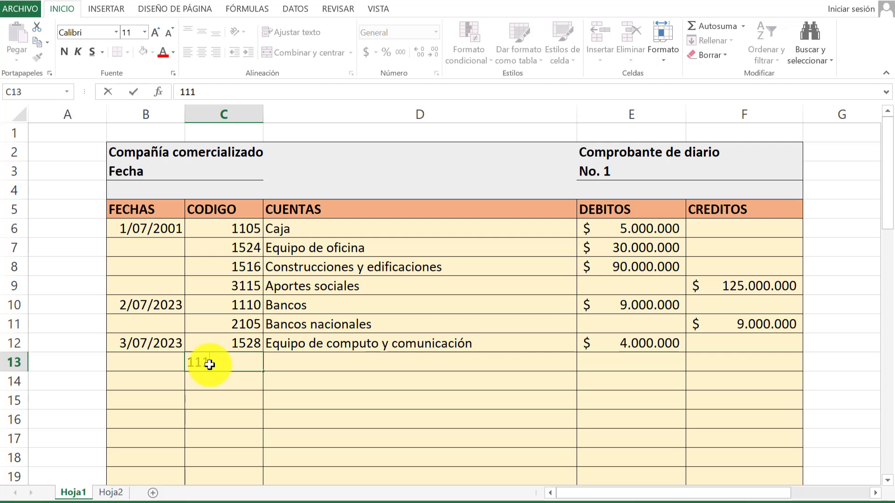
text(0)
click(281, 364)
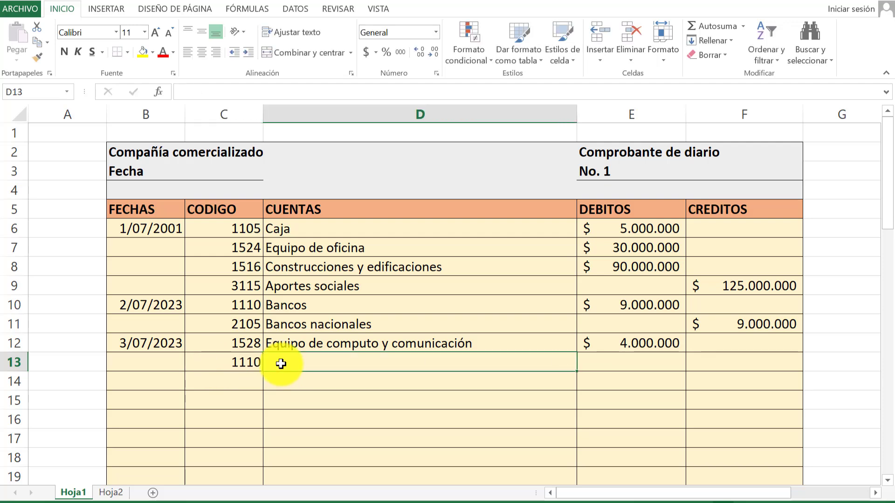
text(Bancos)
click(664, 363)
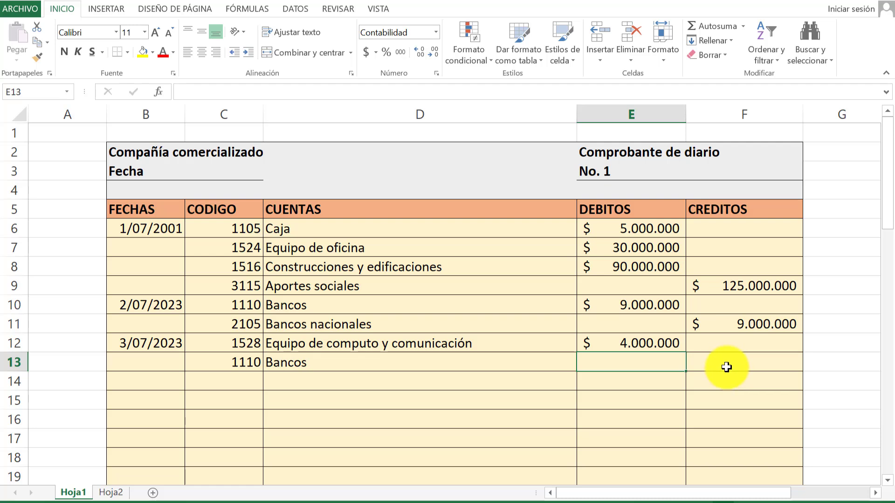
click(726, 367)
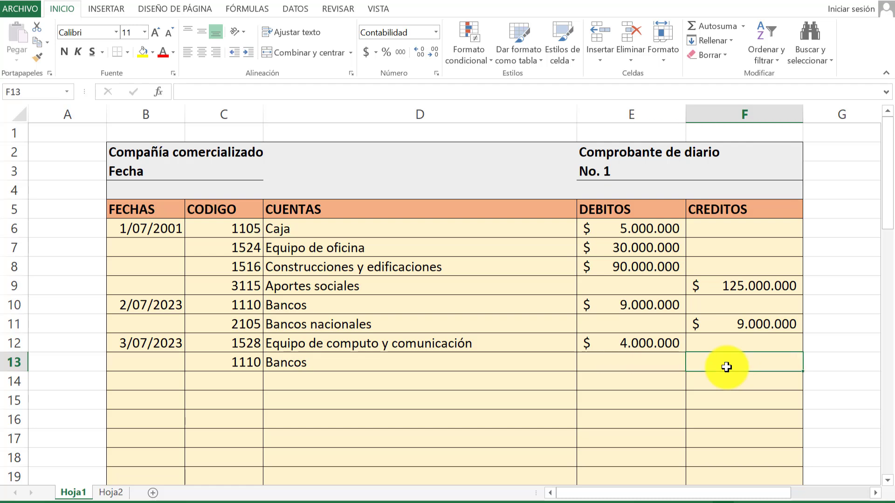
text(4000000)
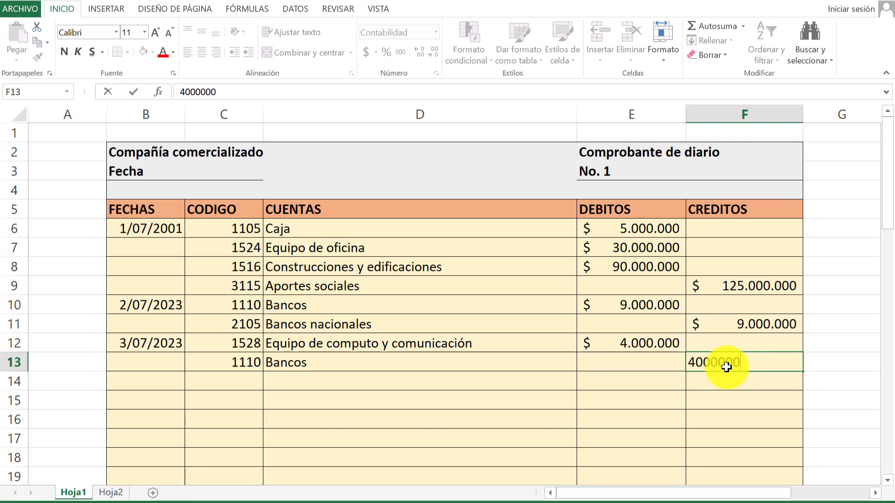
key(Return)
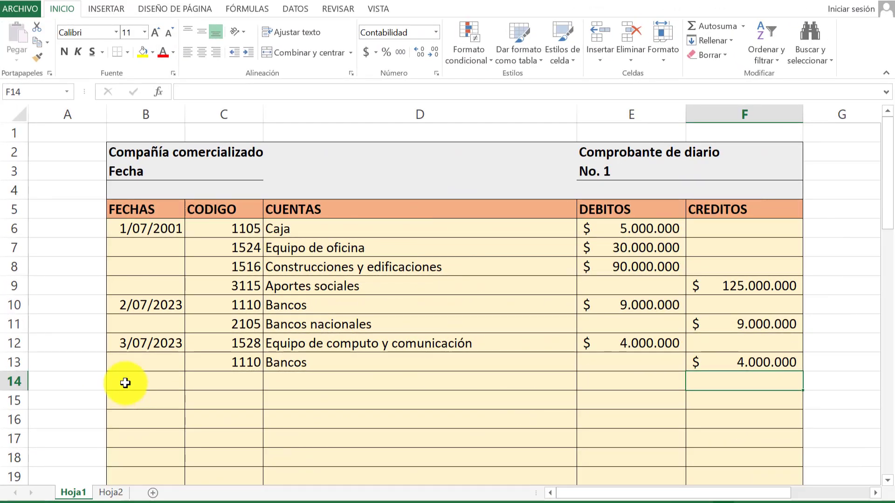
Step: Start row 14 dated 4 julio with account 1435 Mercancias no fabricadas por la empresa
click(126, 384)
text(4 ju)
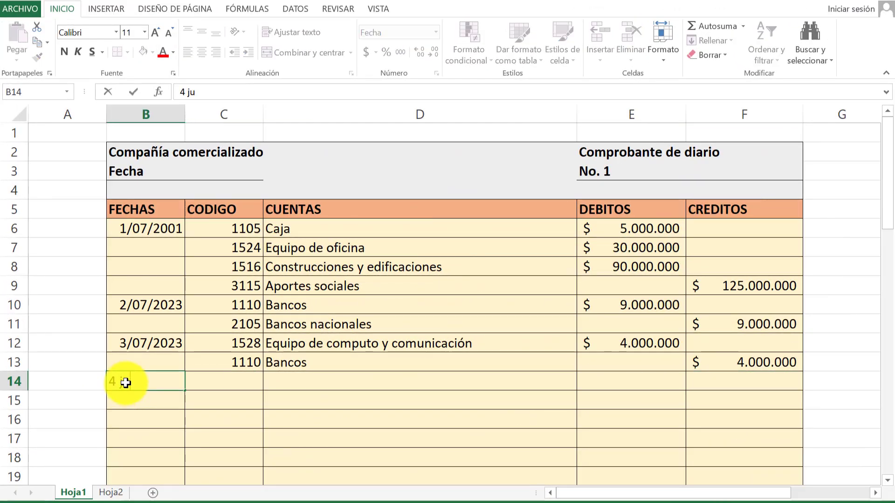
text(lio)
key(Return)
click(239, 383)
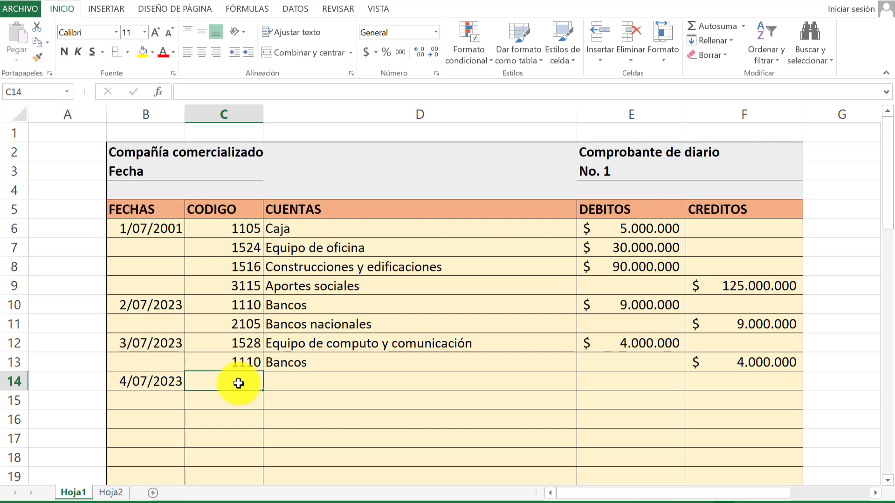
text(14)
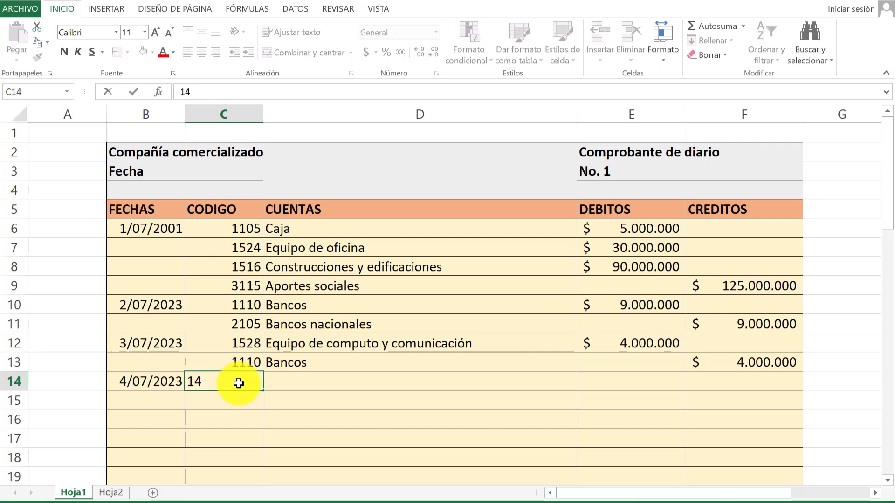
text(35)
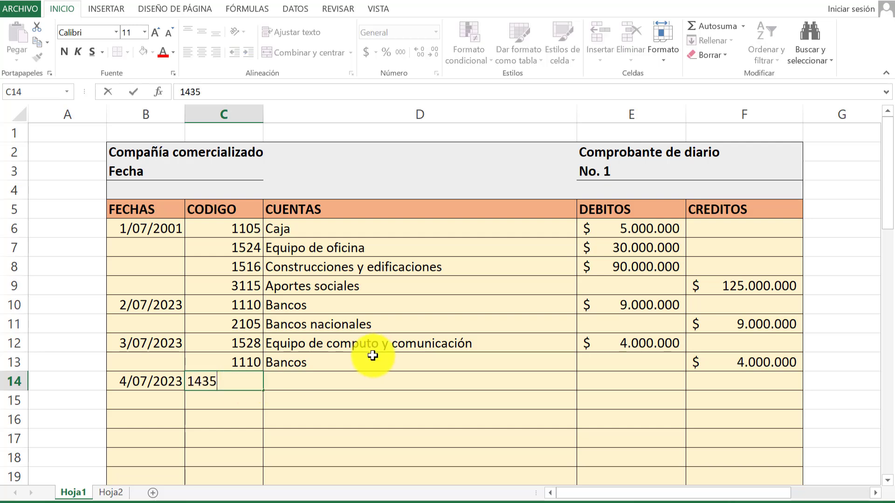
click(340, 381)
text(Mercancias no)
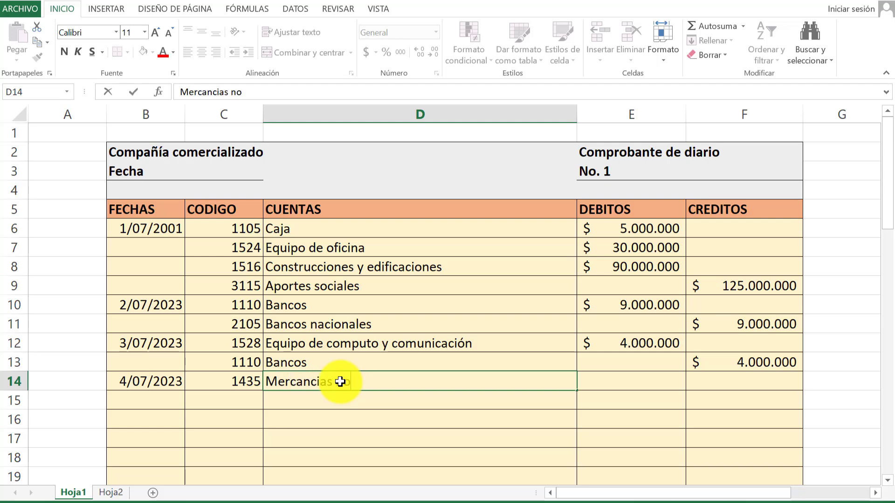
text( fabricadas por la empresa)
key(Return)
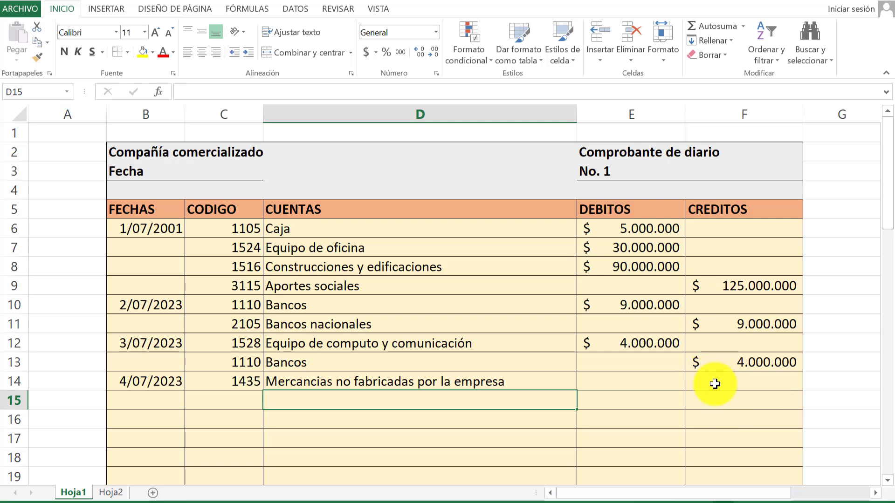
Step: Enter a 50.000.000 debit in E14 for the 1435 line
click(629, 378)
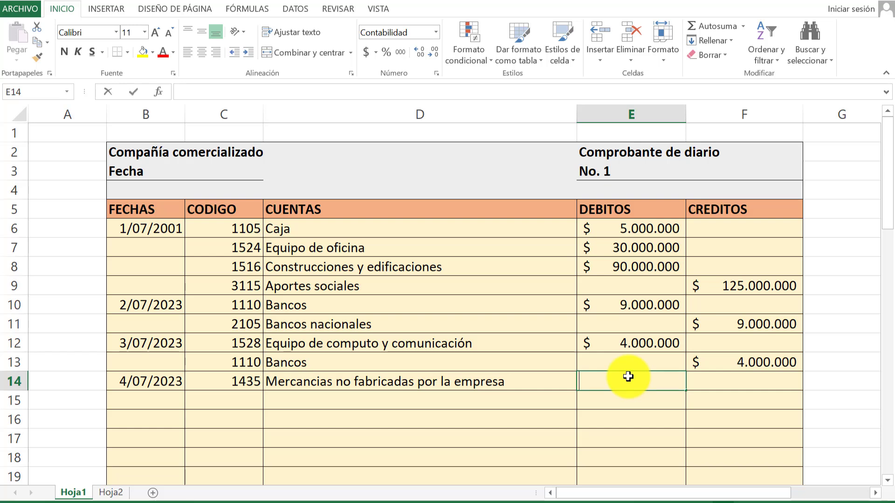
text(50.)
text(000.000)
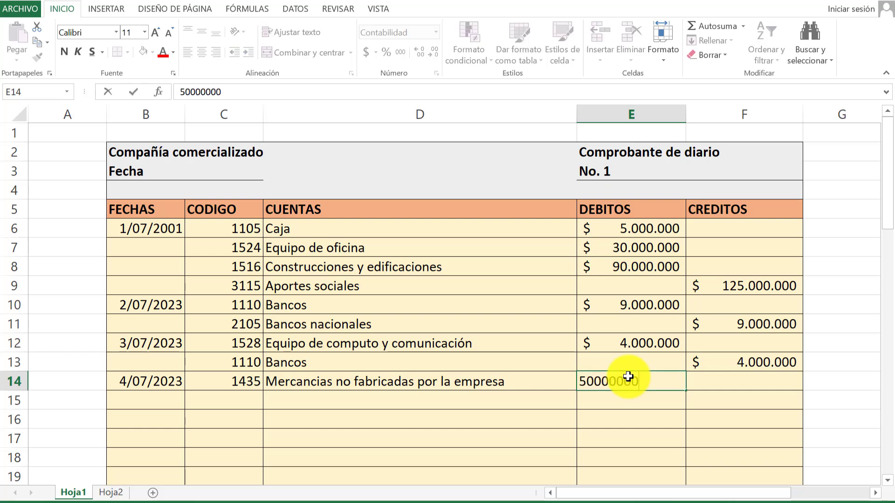
key(Return)
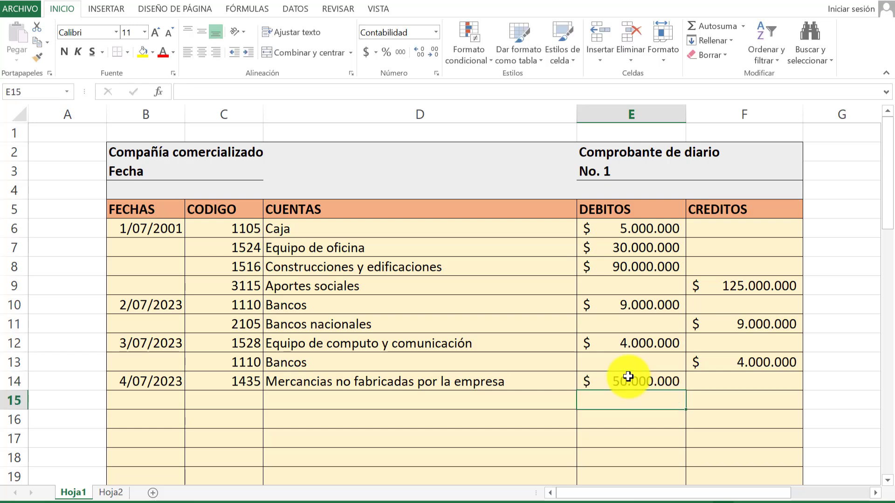
click(246, 401)
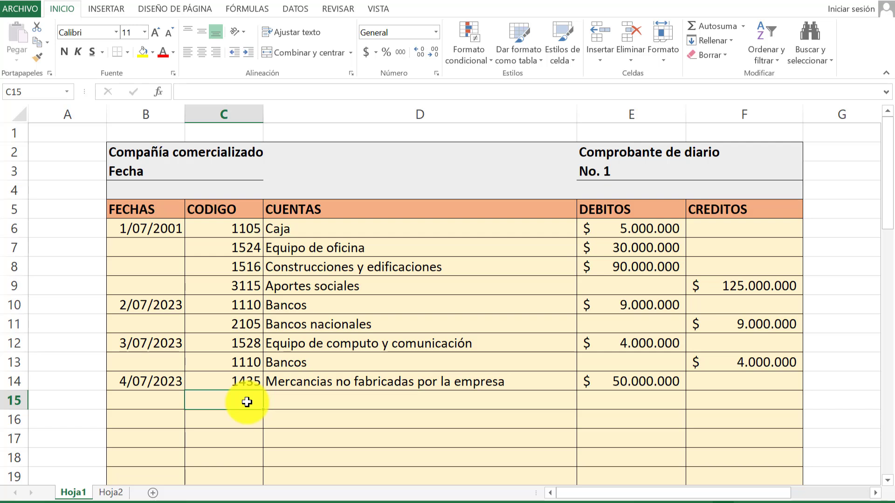
Step: Enter account code 2205 and the name Proveedores nacionales in row 15
text(2205)
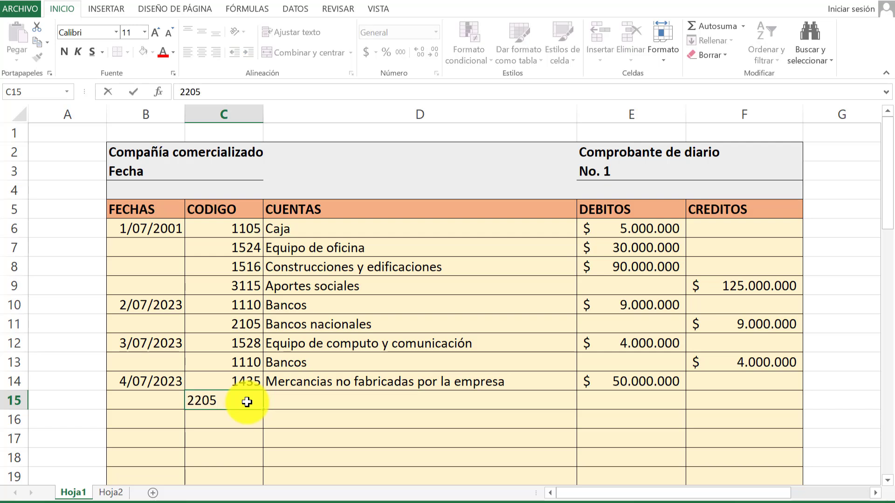
key(Return)
click(273, 402)
text(prove)
key(BackSpace)
key(BackSpace)
key(BackSpace)
text(P)
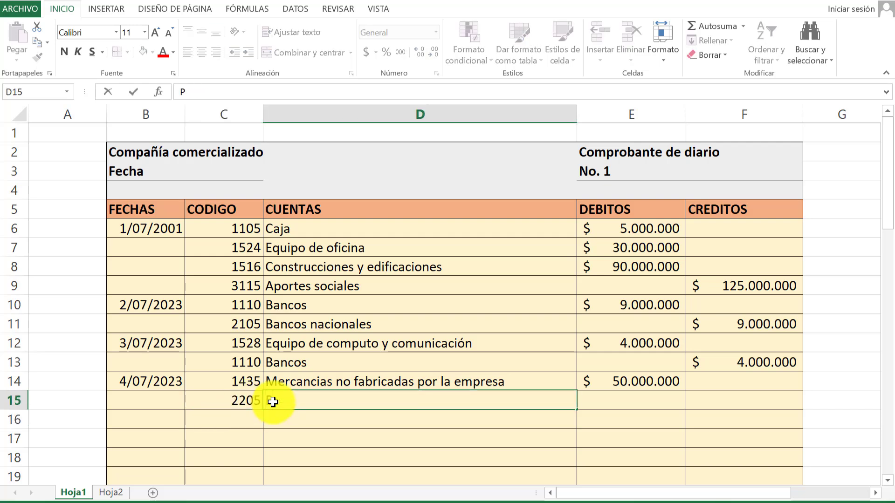
text(roveedores nacionales)
key(Return)
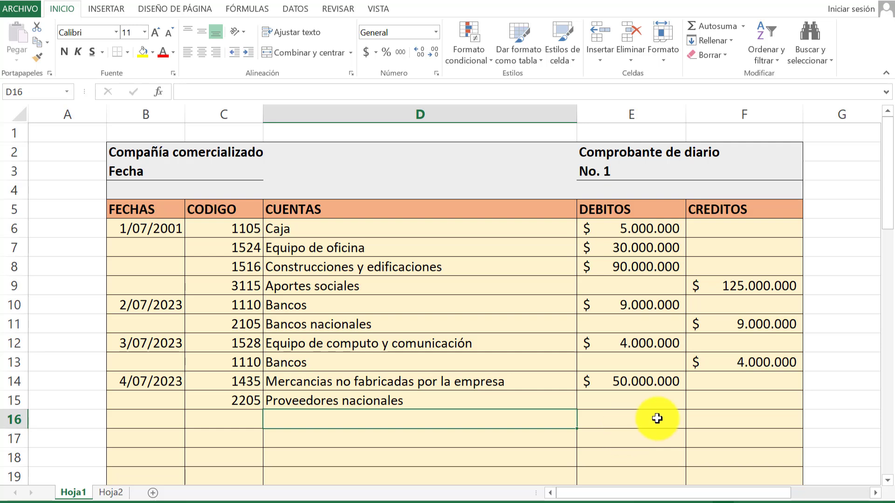
Step: Credit 50.000.000 to Proveedores nacionales in F15
click(712, 406)
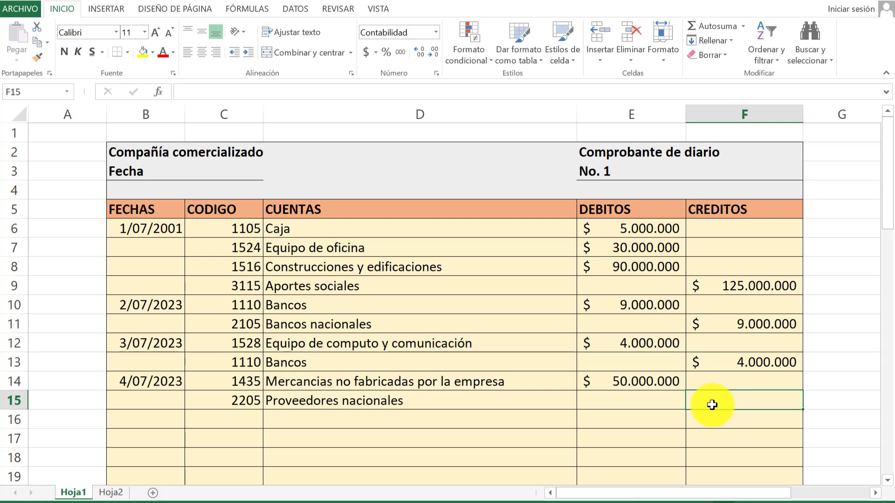
text(50.00)
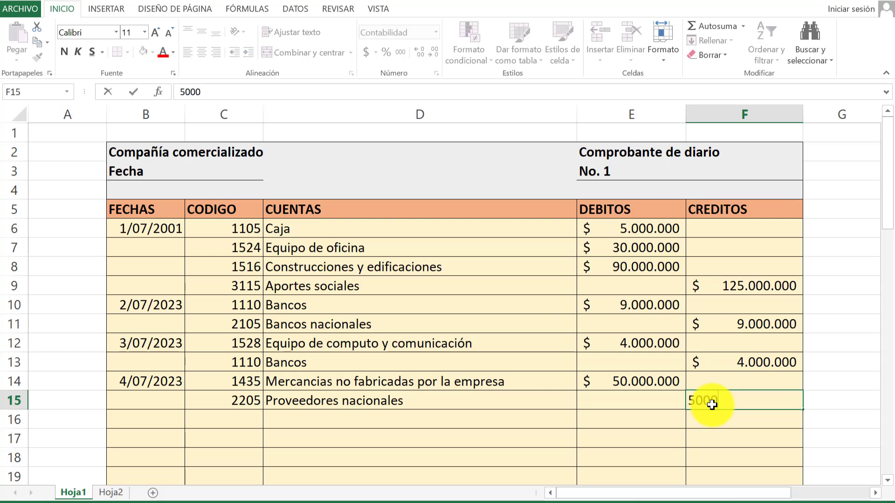
text(0.000)
key(Return)
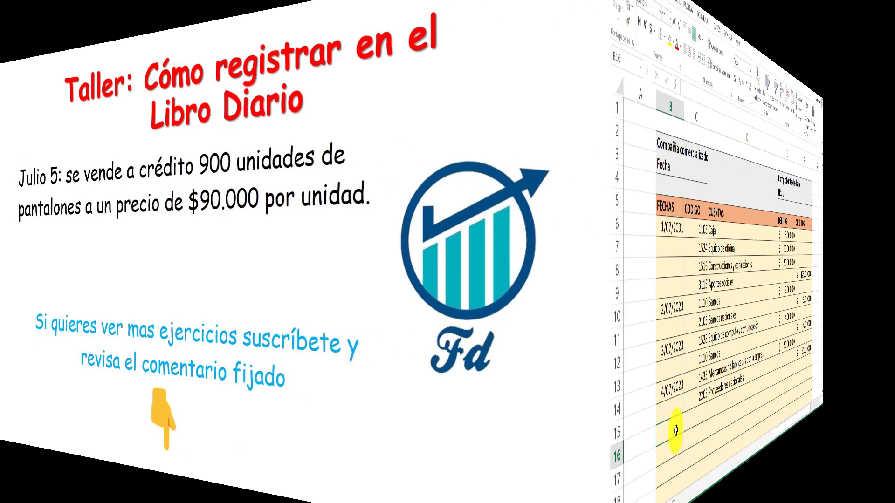
Step: Begin a 5 jul entry in row 16 for account 1305 Deudores clientes
text(5 jul)
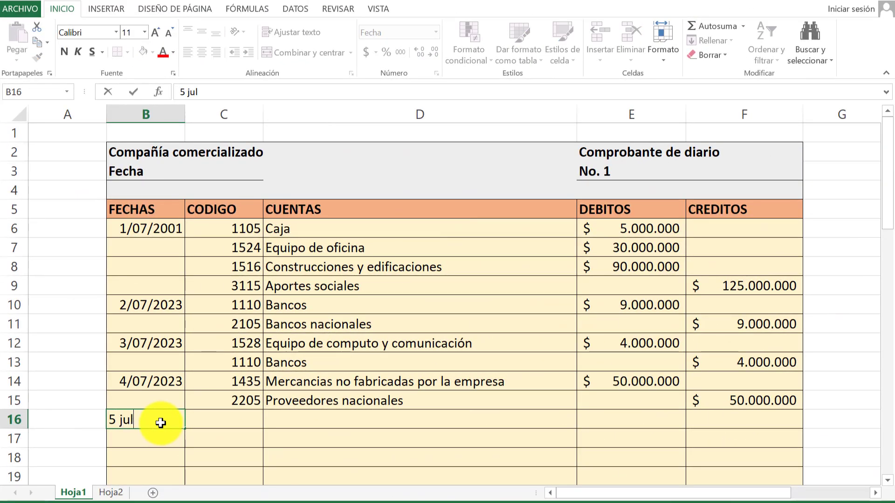
key(Return)
click(206, 419)
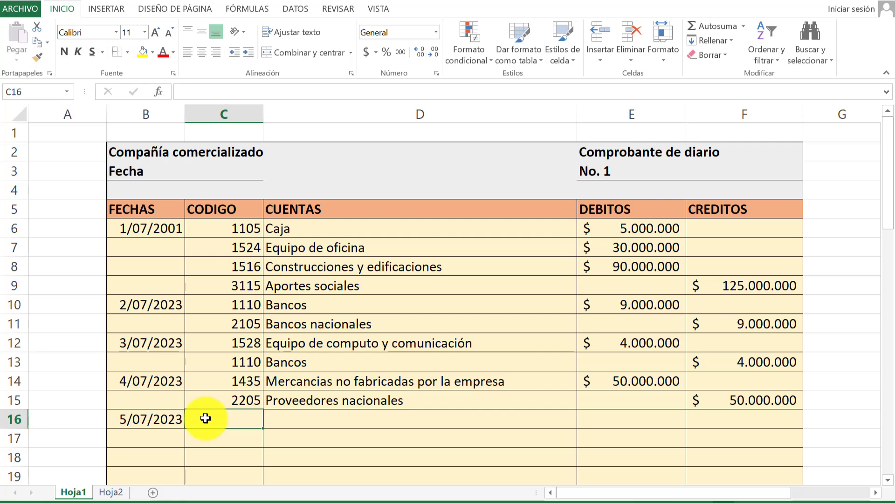
text(130)
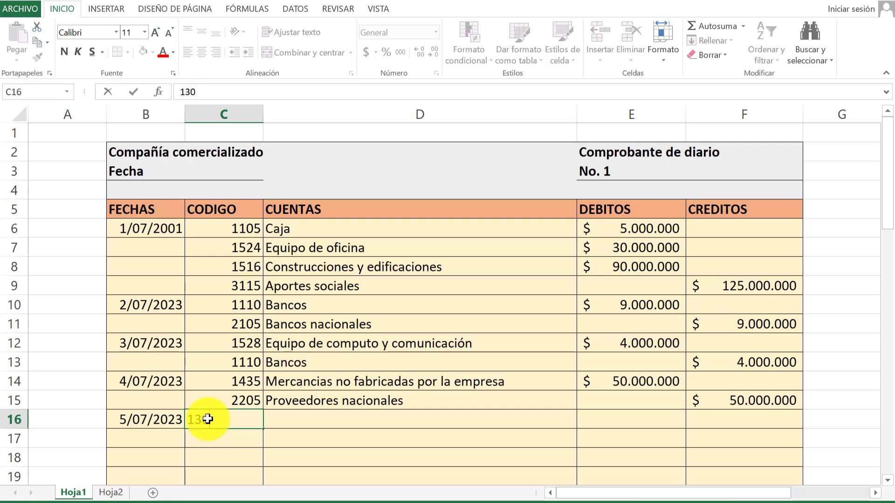
text(5)
click(293, 416)
text(D)
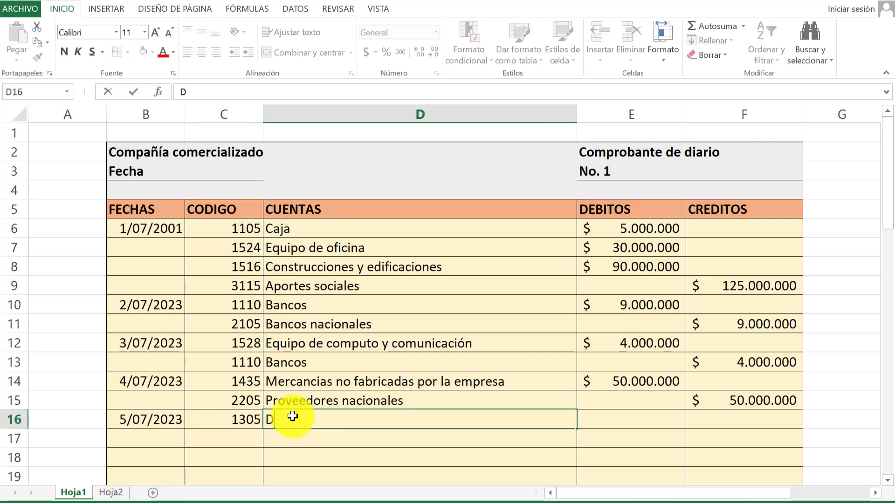
text(eudores clie)
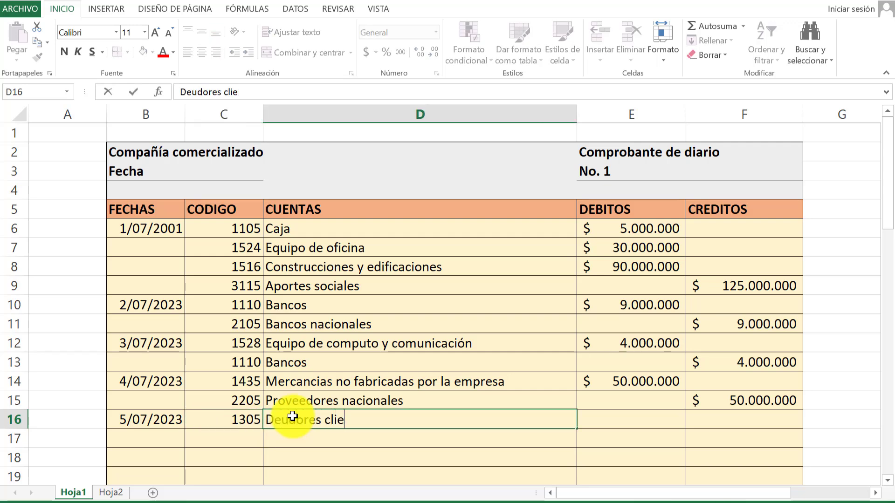
text(ntes)
key(Return)
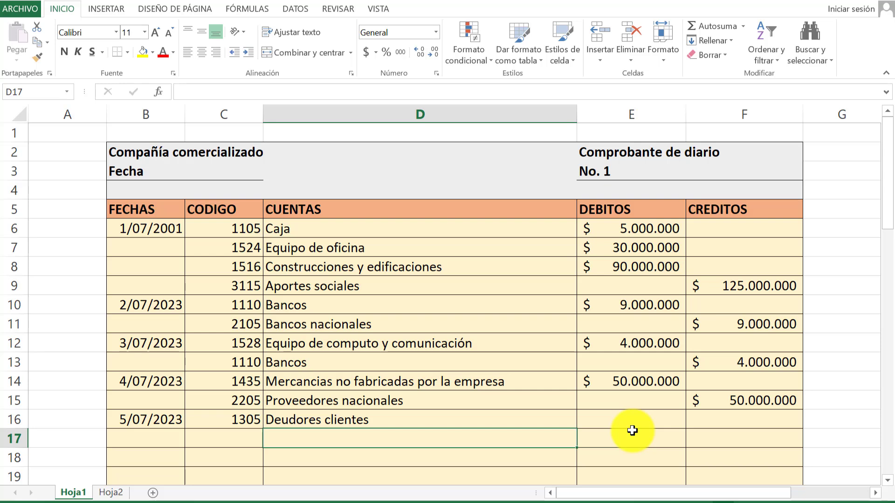
click(626, 419)
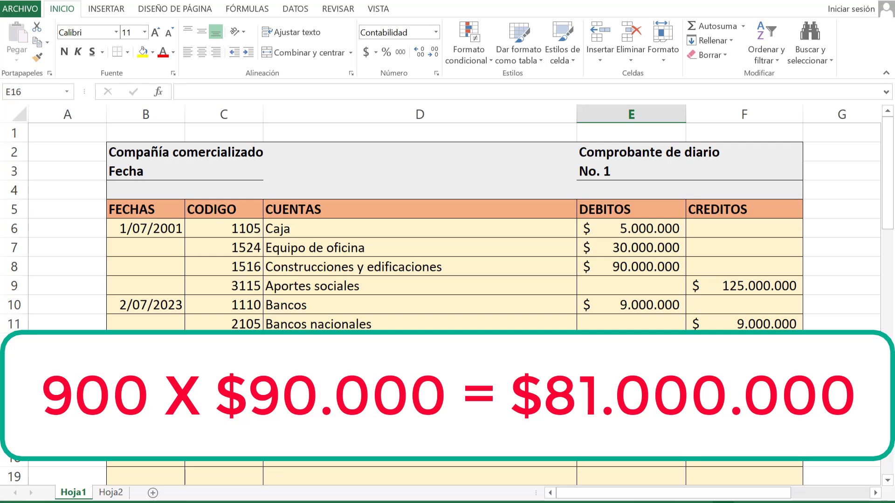
Step: Enter an 81.000.000 debit for Deudores clientes in E16
text(81.00)
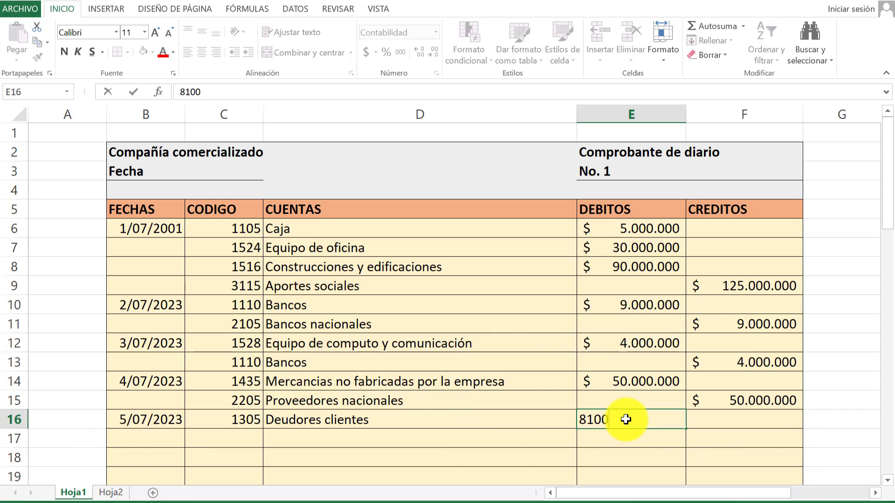
text(0.)
text(000)
key(Return)
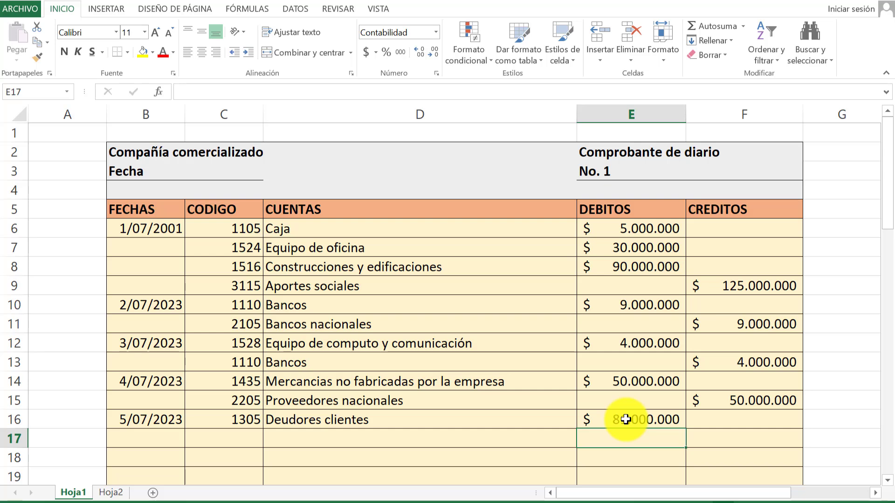
click(226, 443)
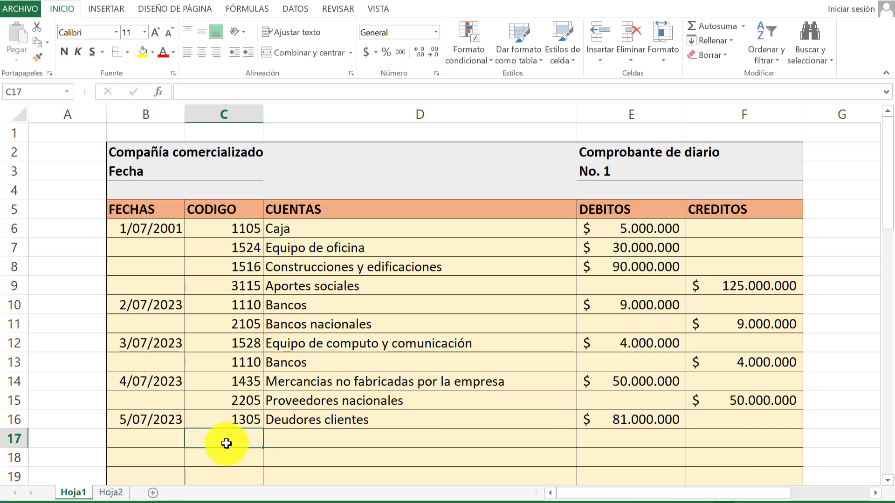
Step: Enter code 4135 and the account Comercio al por mayor y al por menor in row 17
text(4135)
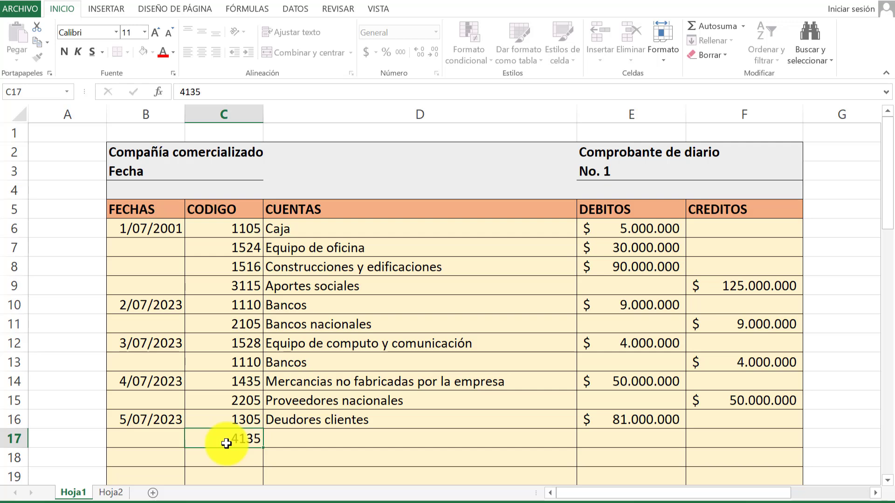
key(Return)
click(320, 441)
text(Co)
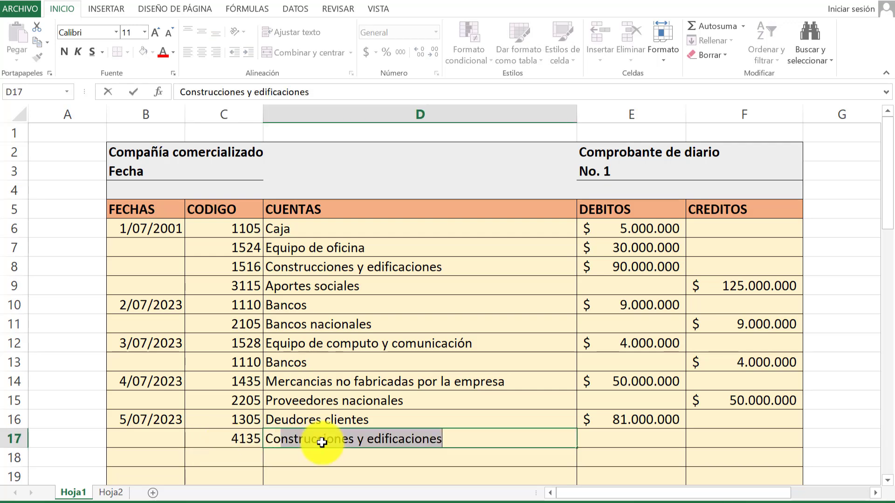
text(mercio al por)
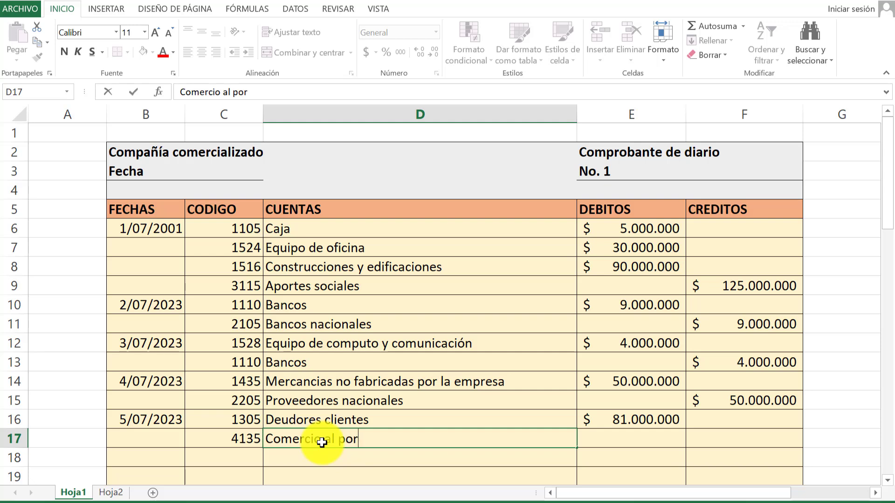
text( mayor y al por menor)
key(Return)
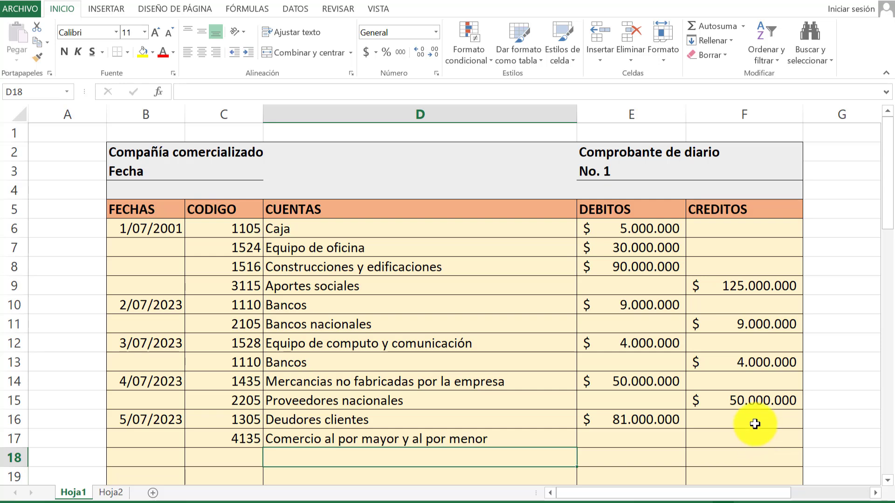
Step: Credit 81000000 to the 4135 account in F17
click(749, 439)
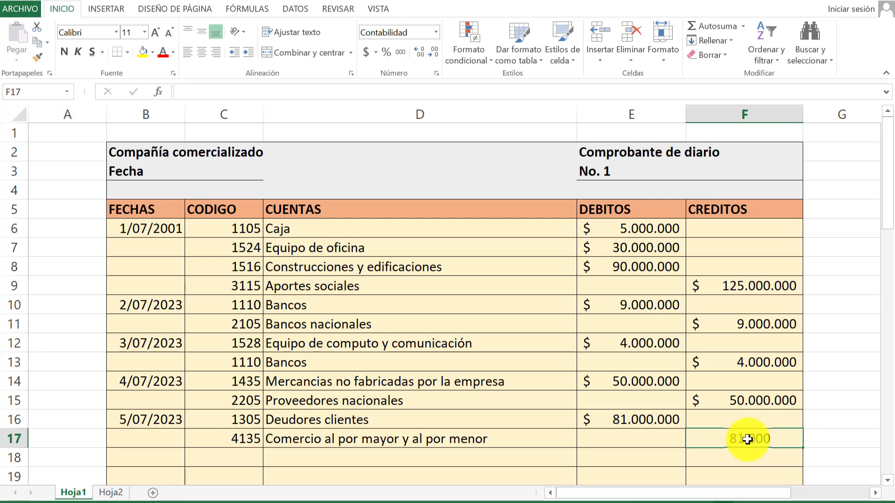
text(81000)
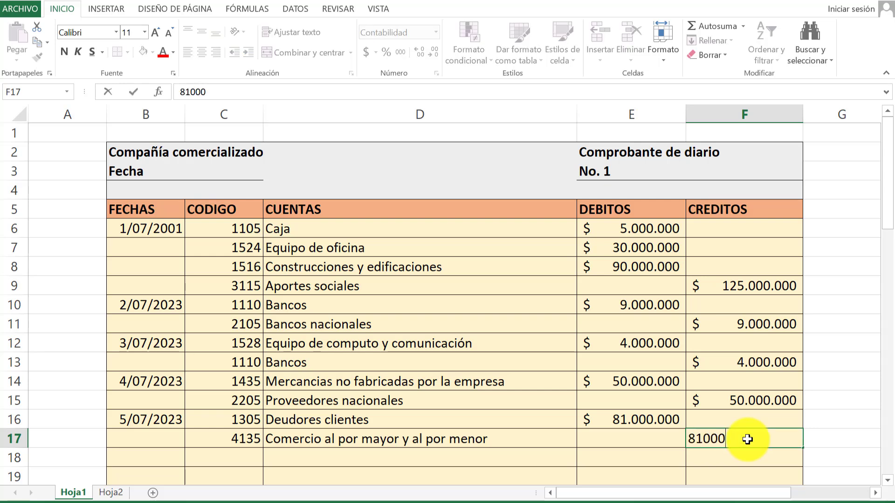
text(000)
key(Return)
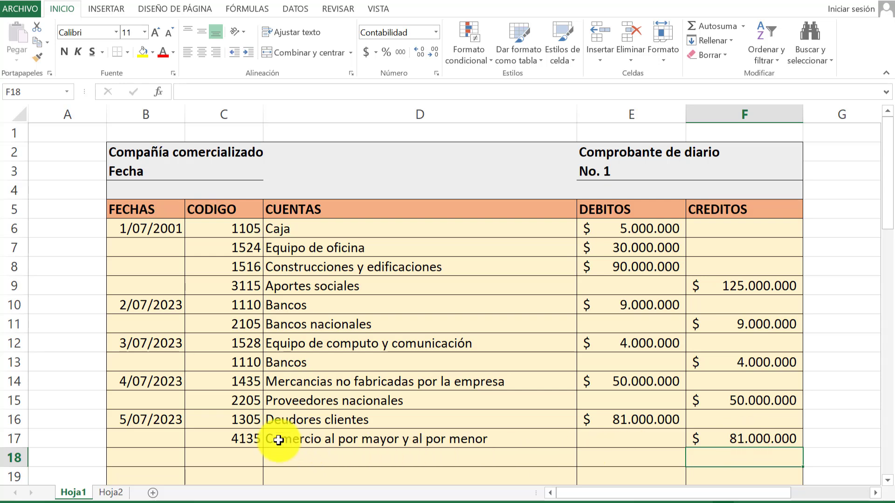
click(214, 460)
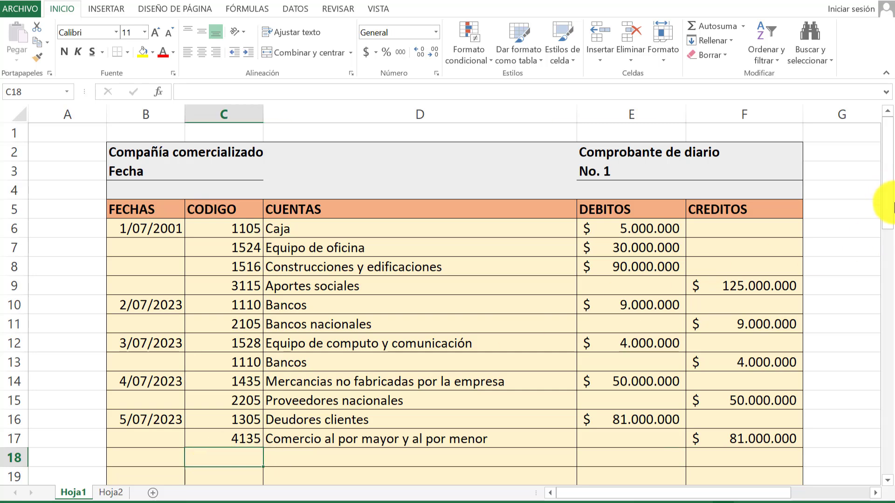
Step: Add code 6135 in row 18 and autocomplete its name, Comercio al por mayor y al por menor
scroll(892, 206, down, 1)
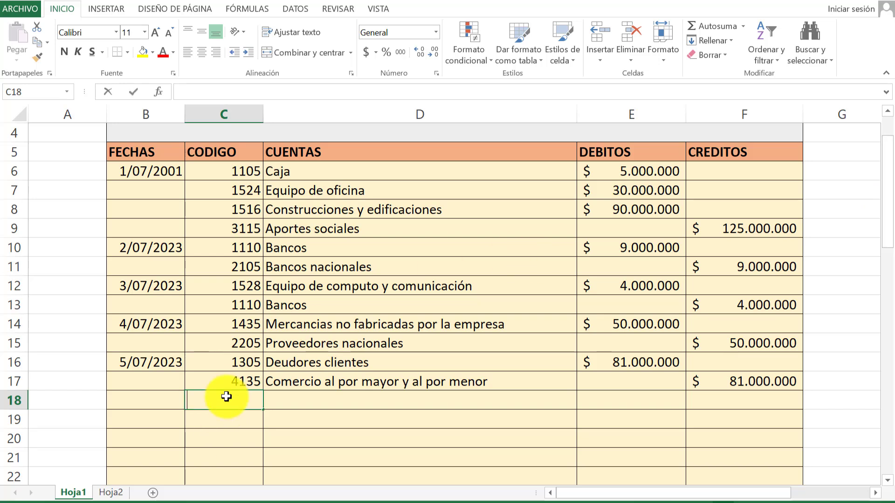
text(6135)
key(Return)
click(301, 399)
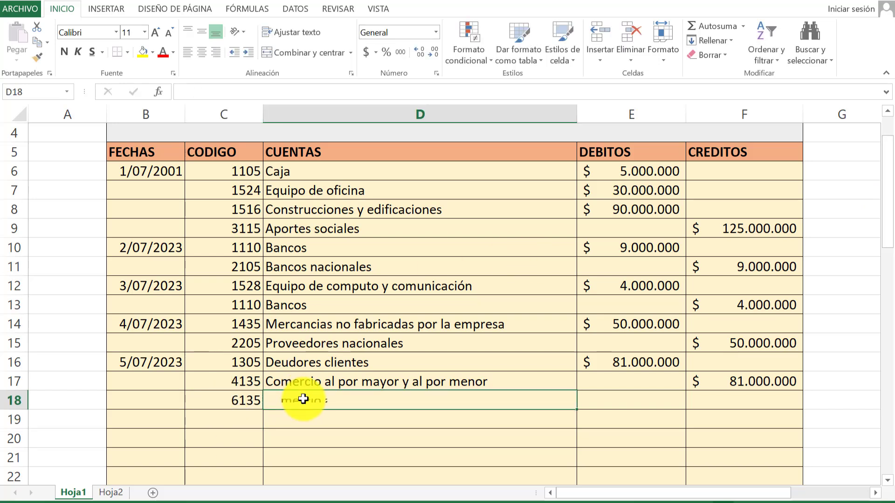
text(Com)
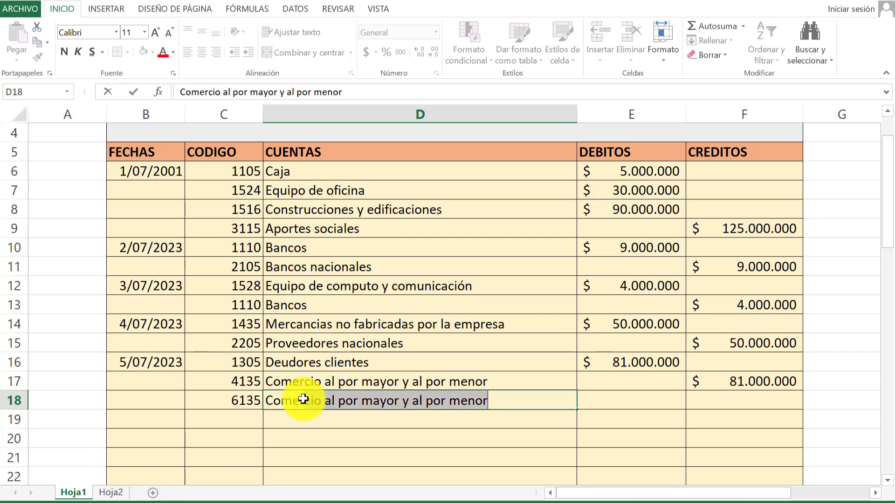
key(Return)
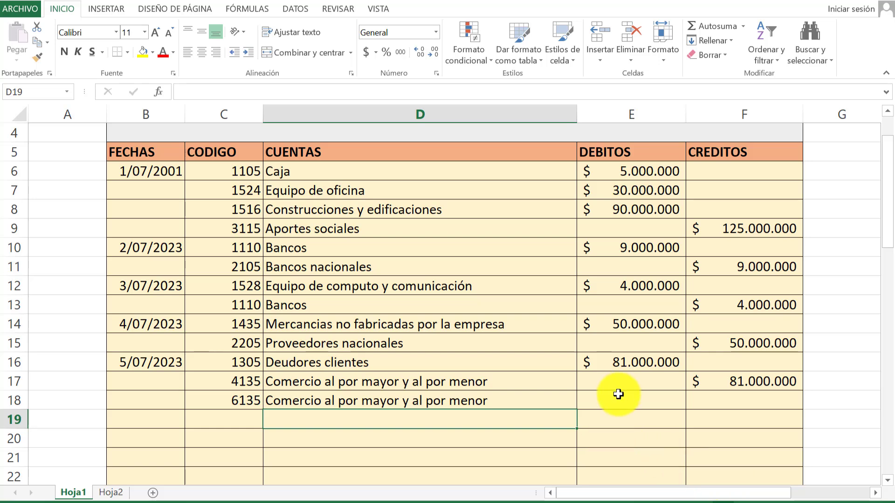
Step: Enter a 45.000.000 debit on the 6135 line in E18
click(606, 402)
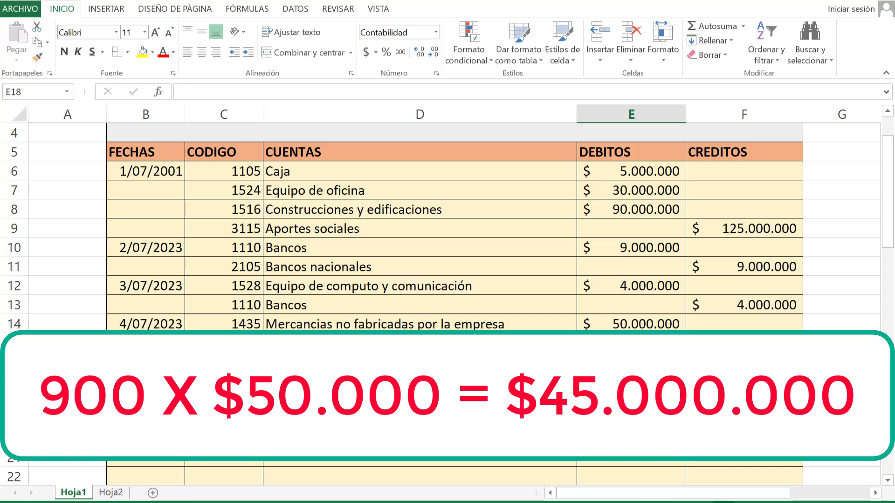
text(4)
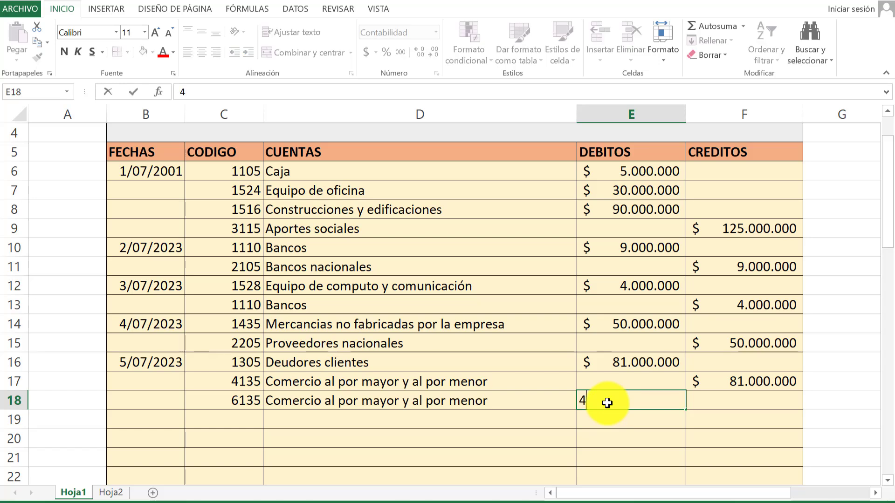
text($ 45.000.0)
text(00)
key(Return)
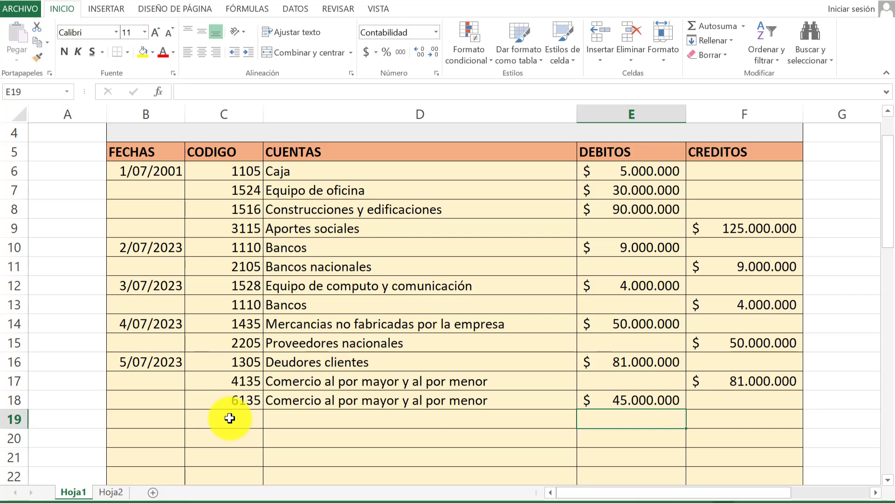
Step: Add code 1435 in row 19, autocompleting the name Mercancias no fabricadas por la empresa
click(230, 418)
text(143)
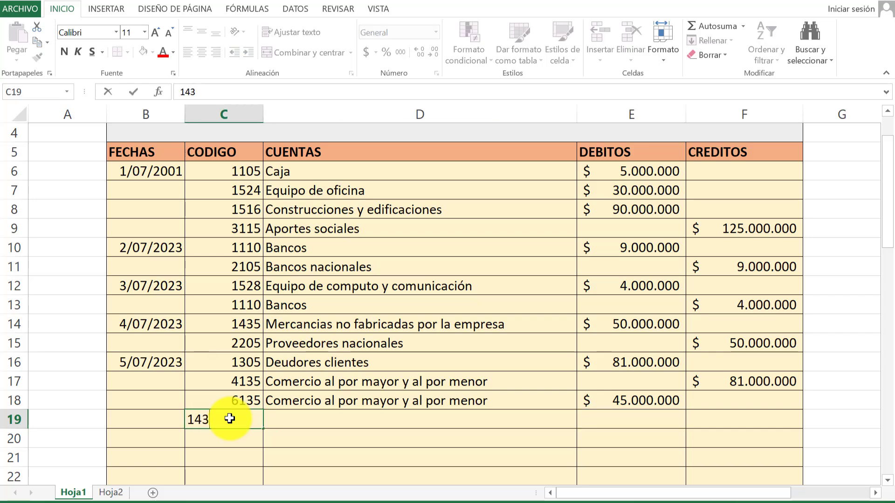
text(5)
key(Return)
click(285, 419)
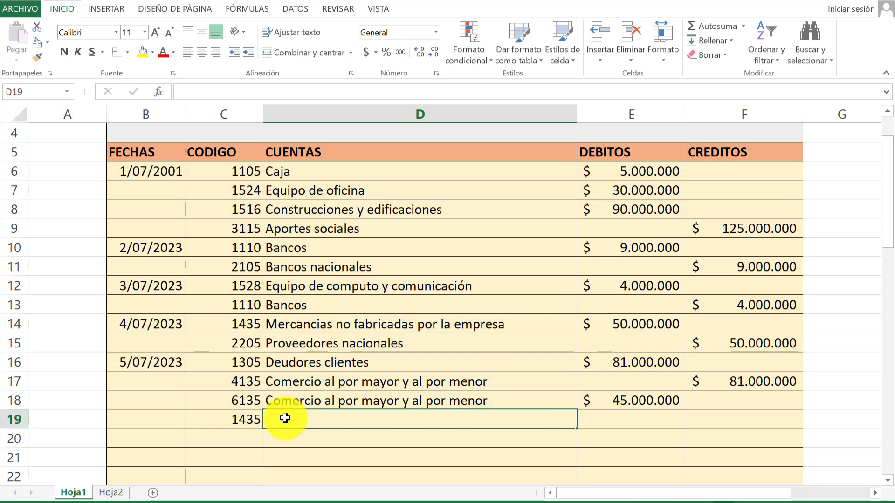
text(M)
key(Return)
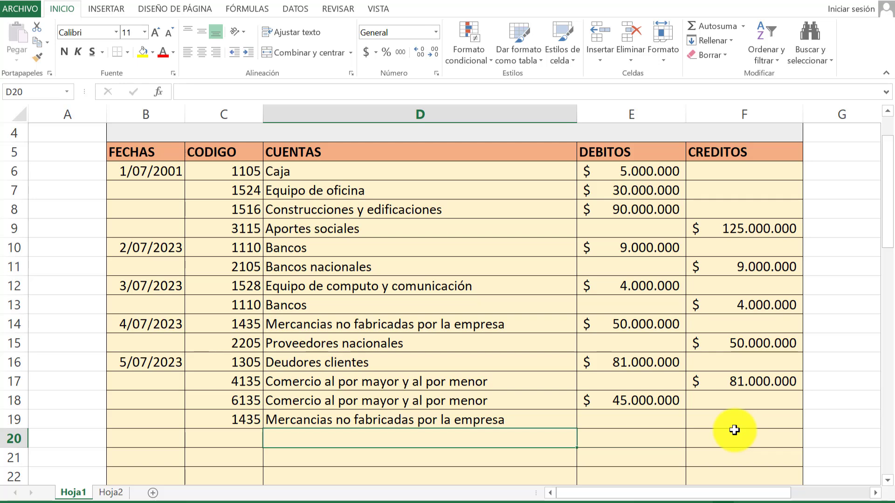
Step: Credit 45000000 in F19 for the 1435 line
click(727, 421)
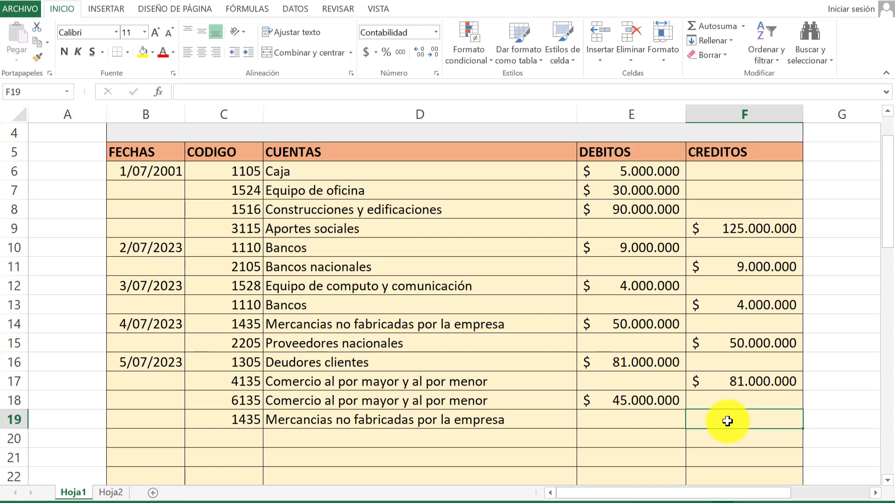
text(450)
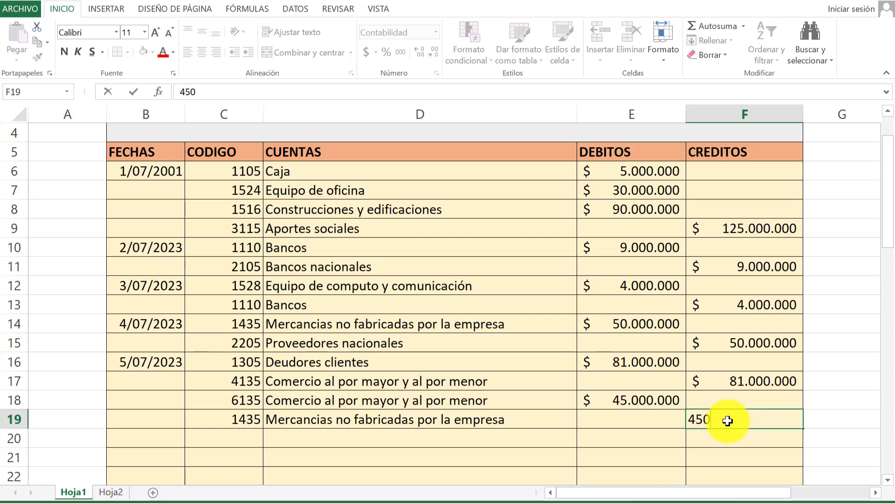
text(00000)
key(Return)
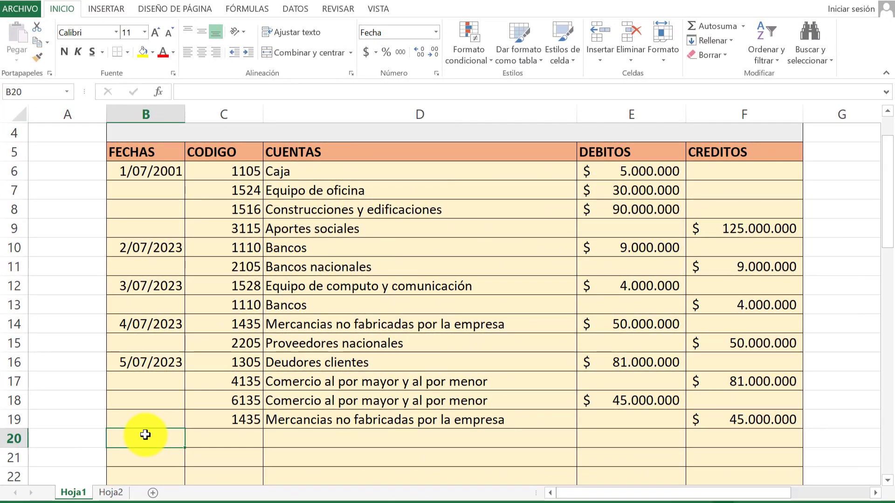
Step: Start a 6 julio entry in row 20 for account 5195 Diversos
text(6)
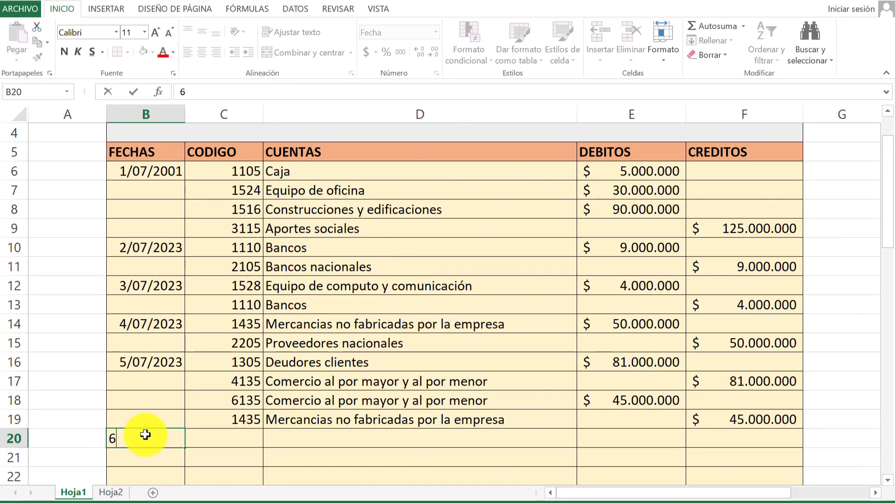
text( julio)
key(Return)
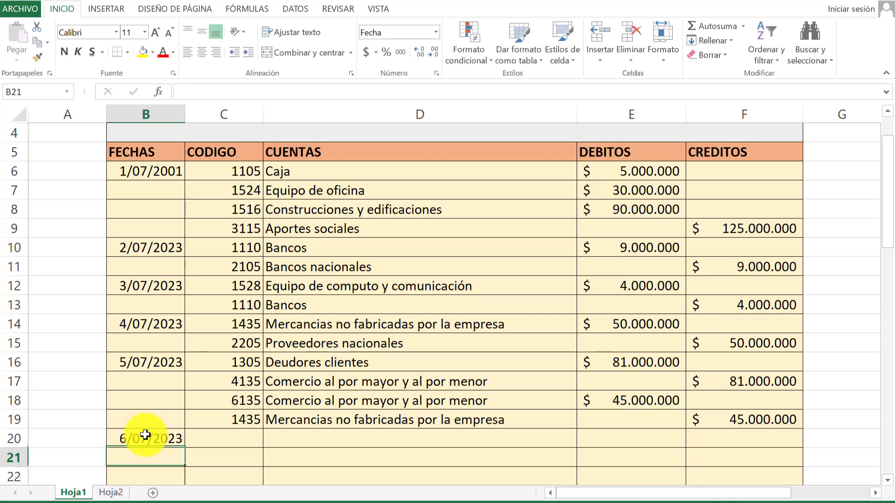
drag(888, 196, 893, 275)
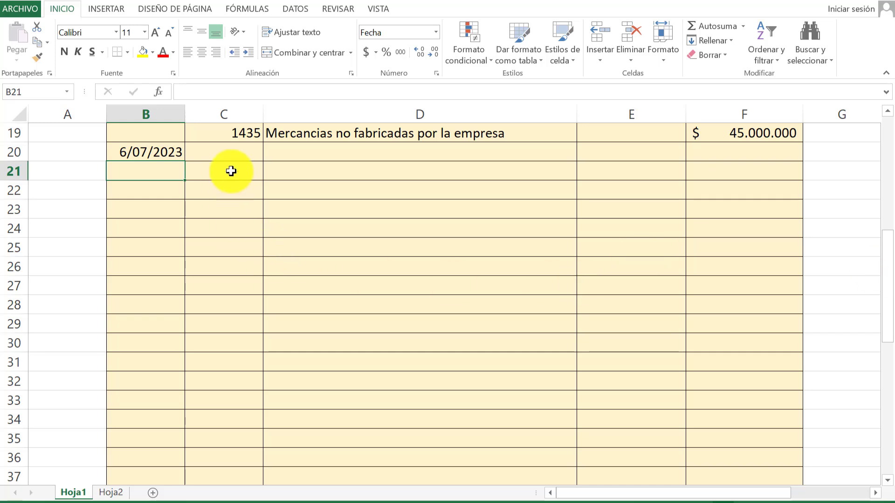
click(231, 154)
text(5195)
key(Return)
click(357, 155)
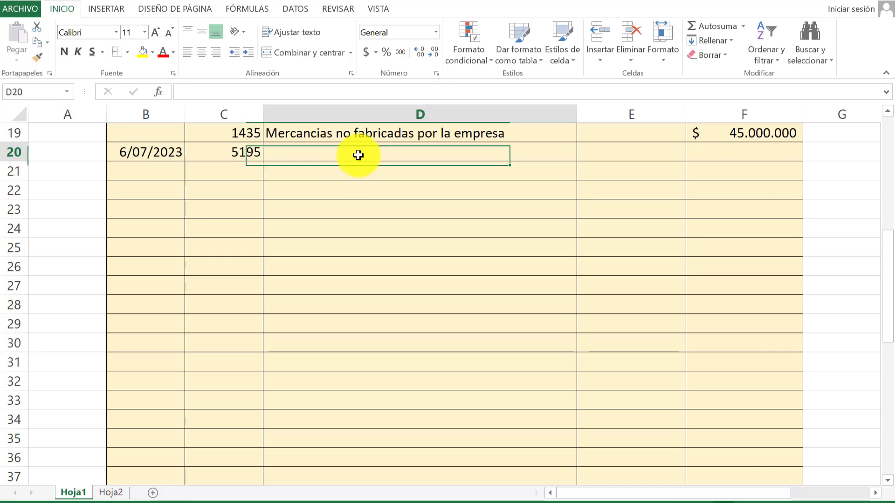
text(Diversos)
key(Return)
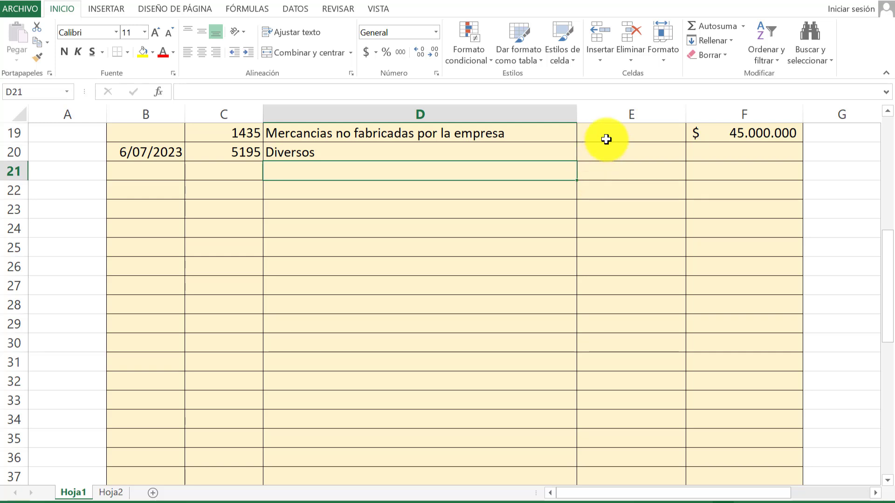
Step: Debit 40.000 to Diversos in E20
click(606, 152)
text(40.0)
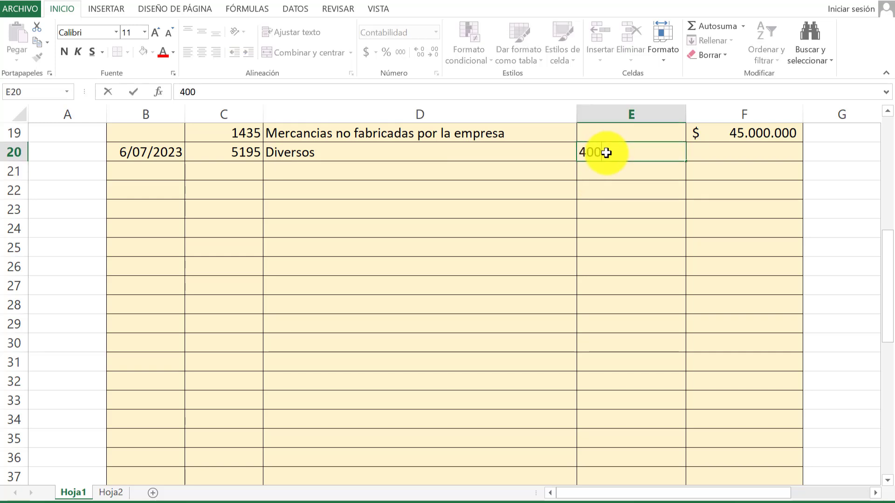
text(00)
key(Return)
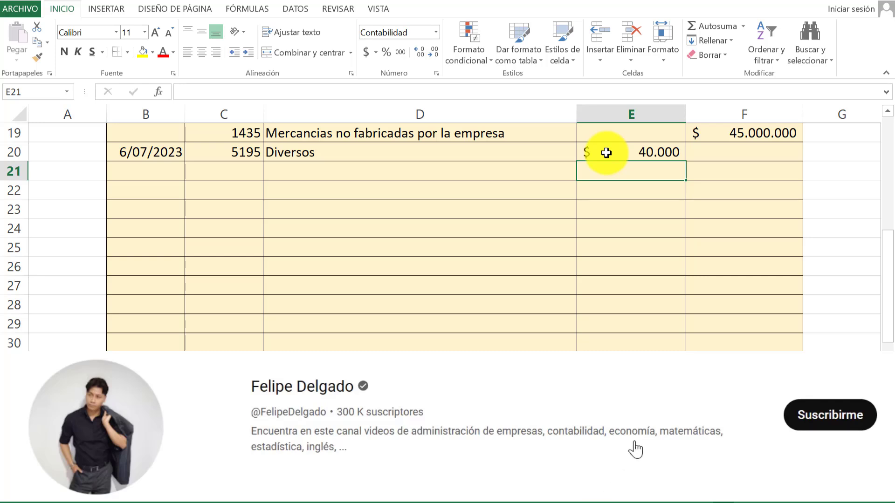
Step: Enter account 1105 Caja in C21:D21 with a 40.000 credit in F21
click(243, 172)
text(1105)
click(316, 169)
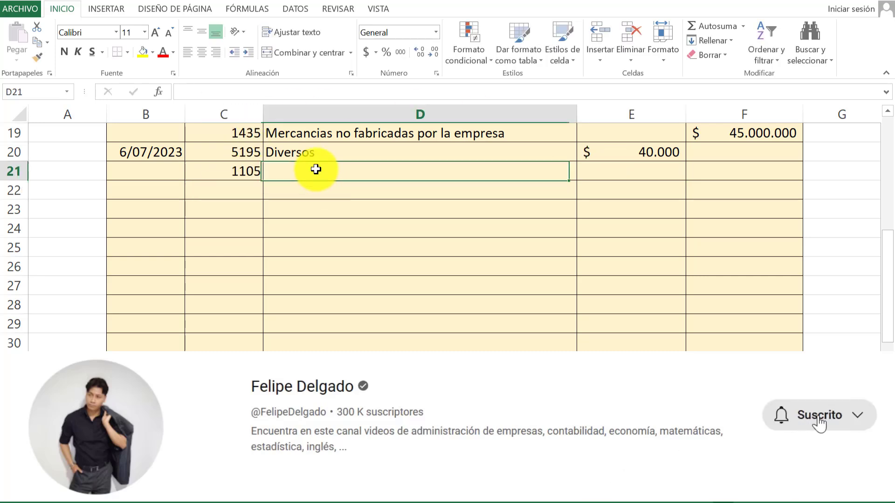
text(Caja)
key(Return)
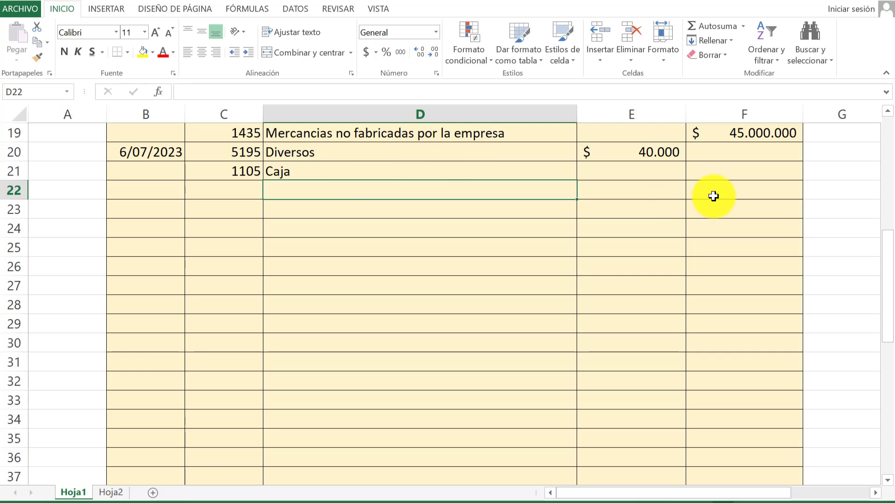
click(728, 176)
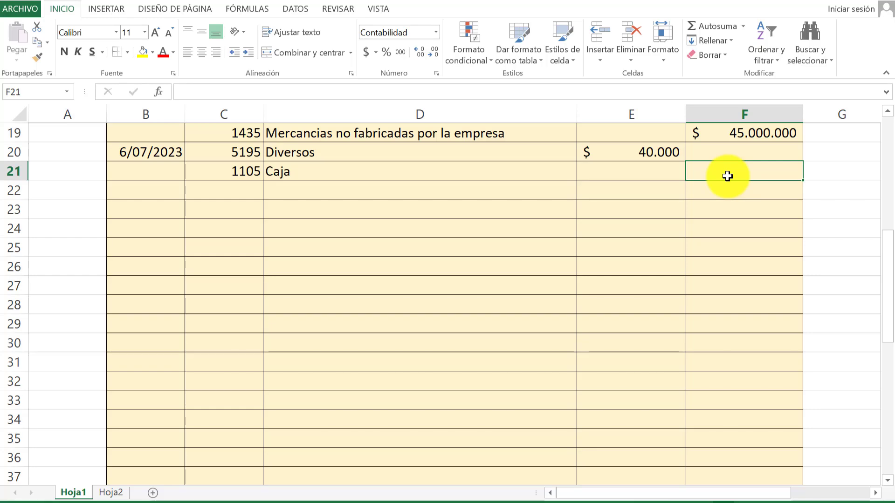
text(40.000)
key(Return)
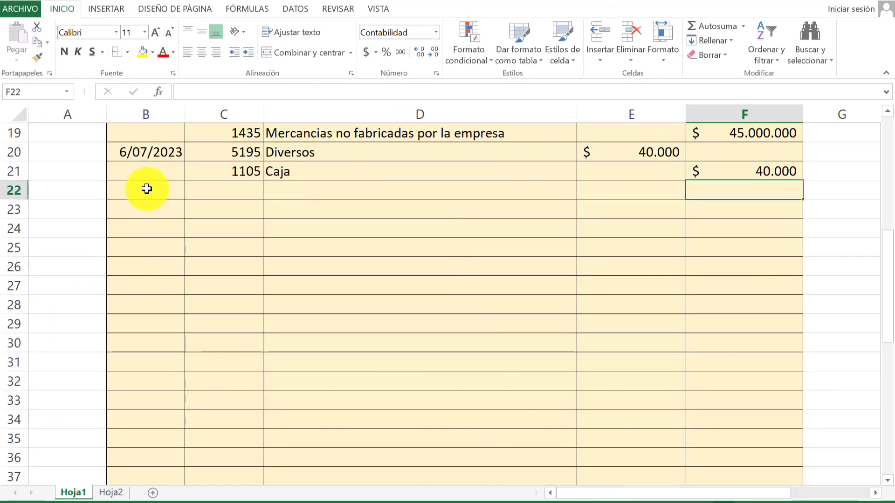
Step: Date row 22 as 7 julio and debit 1105 Caja 6.000 in E22
click(145, 187)
text(7 jul)
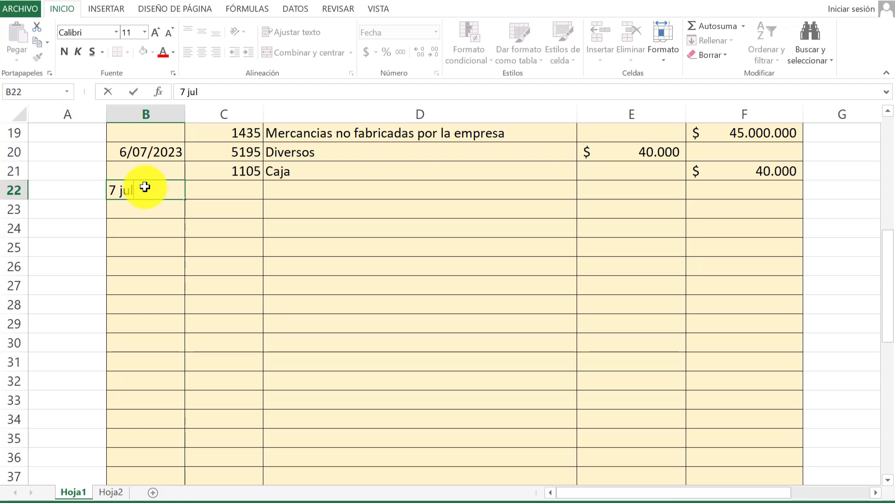
text(io)
key(Return)
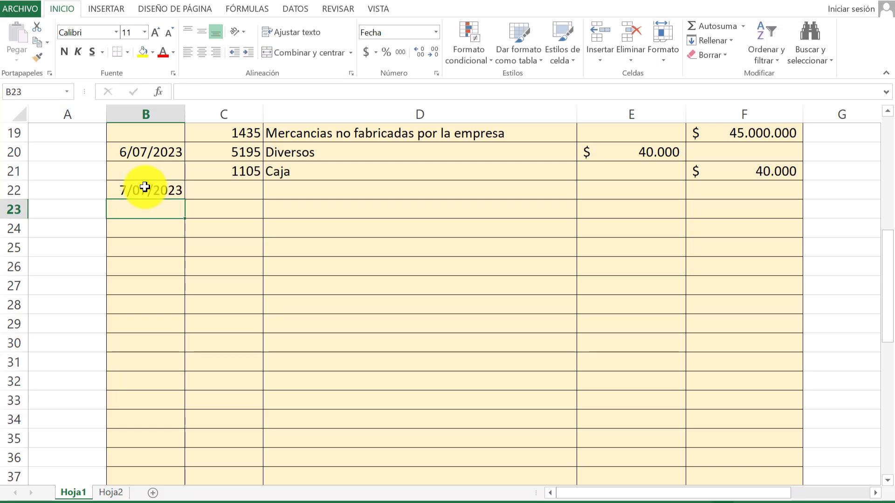
click(234, 191)
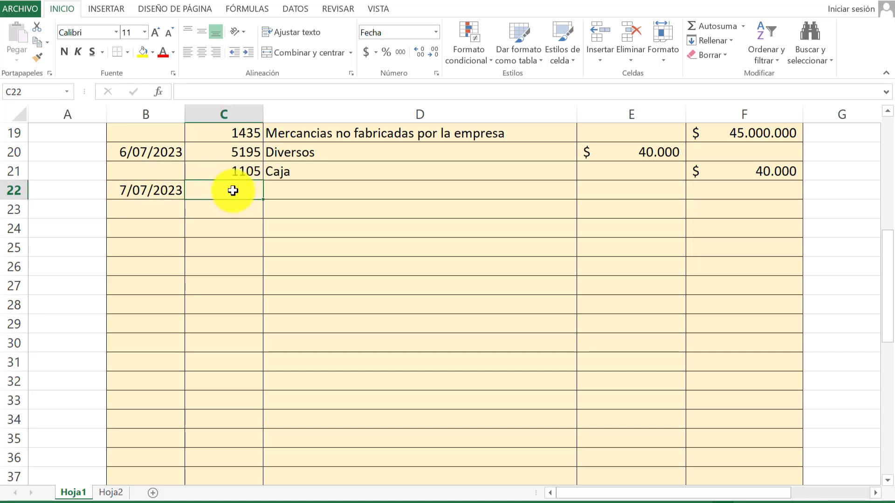
text(1105)
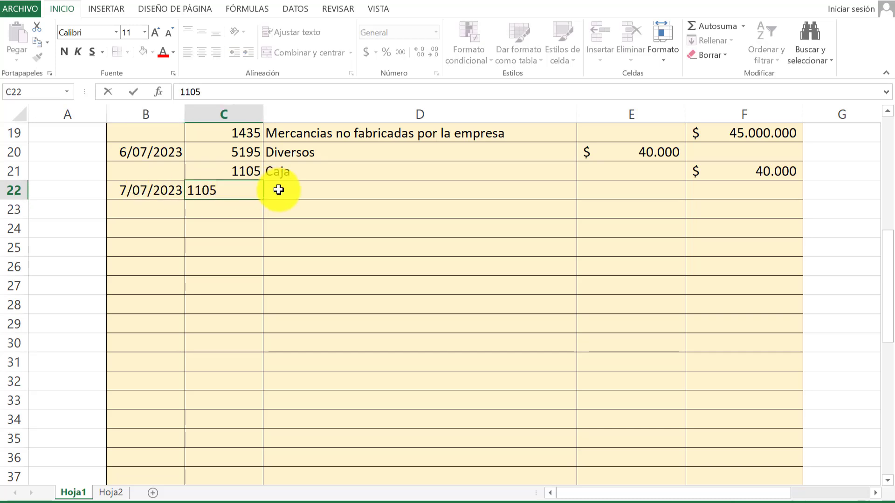
click(278, 190)
text(C)
key(Return)
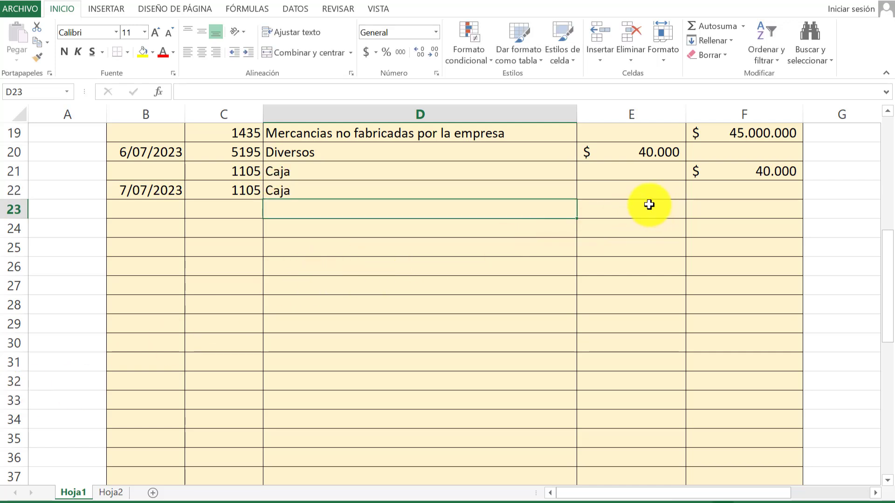
click(627, 188)
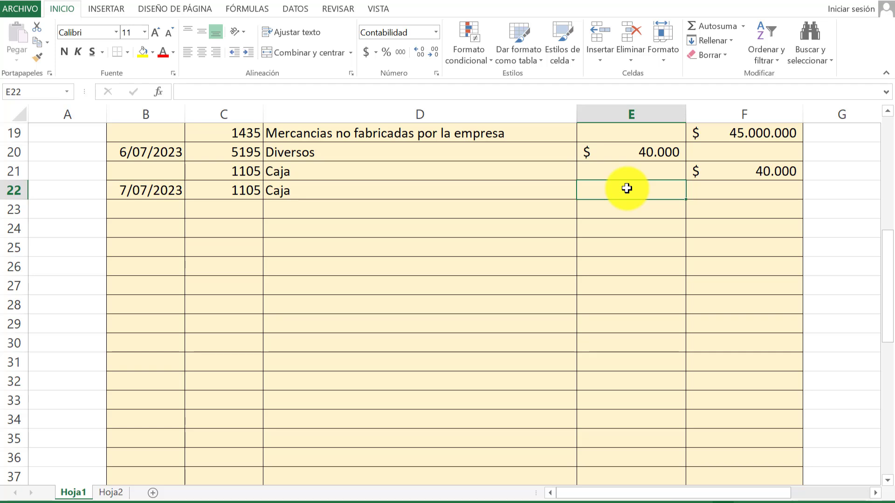
text(6.000)
key(Return)
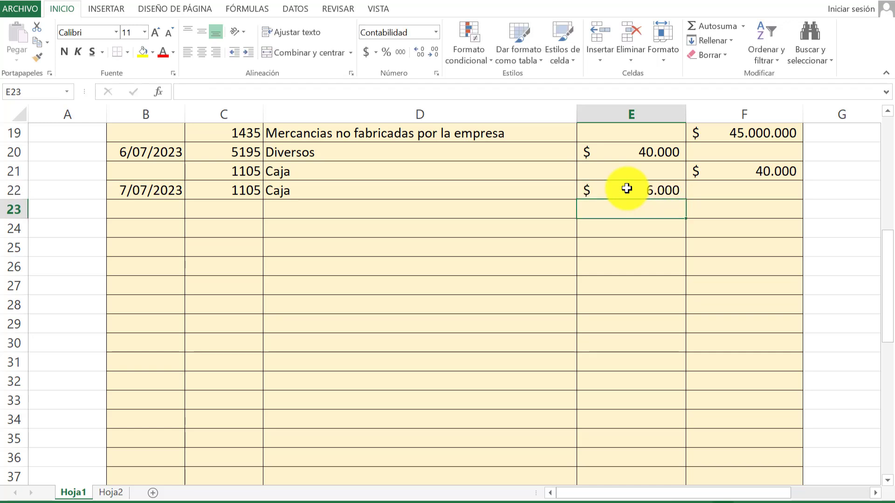
click(203, 207)
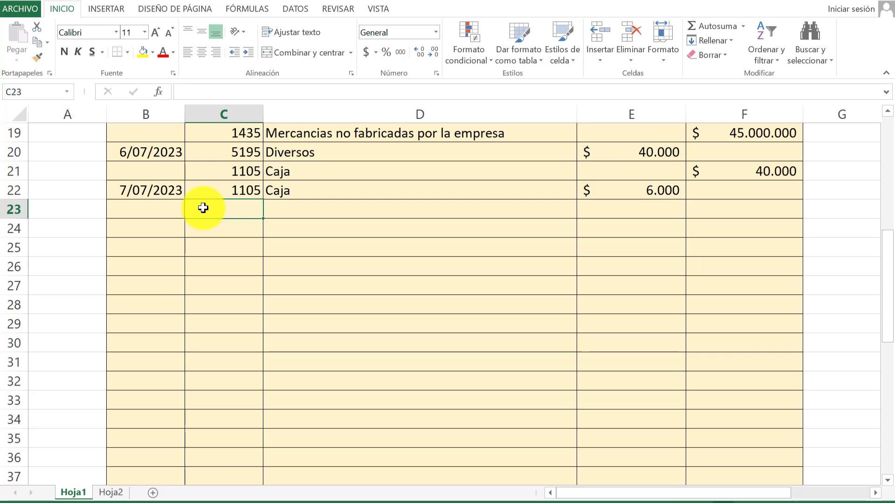
Step: Enter account 4205 Otras ventas in row 23 with a 6.000 credit in F23
text(4205)
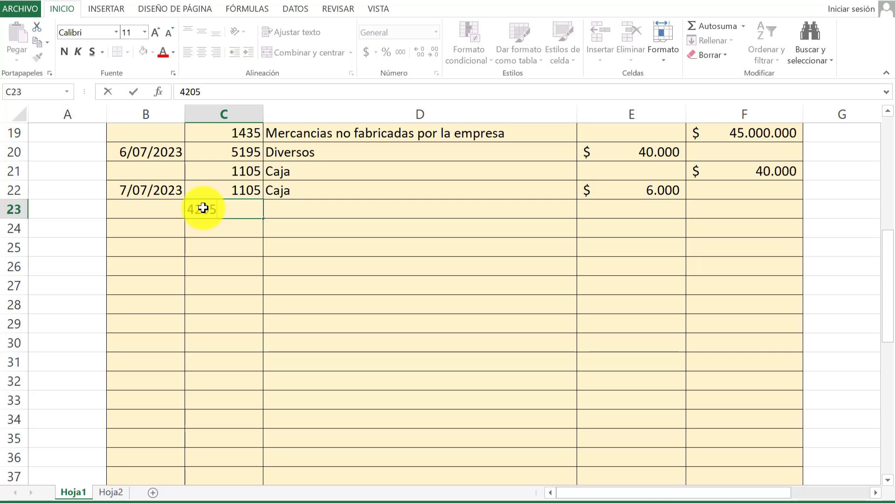
key(Return)
click(293, 213)
text(Otra)
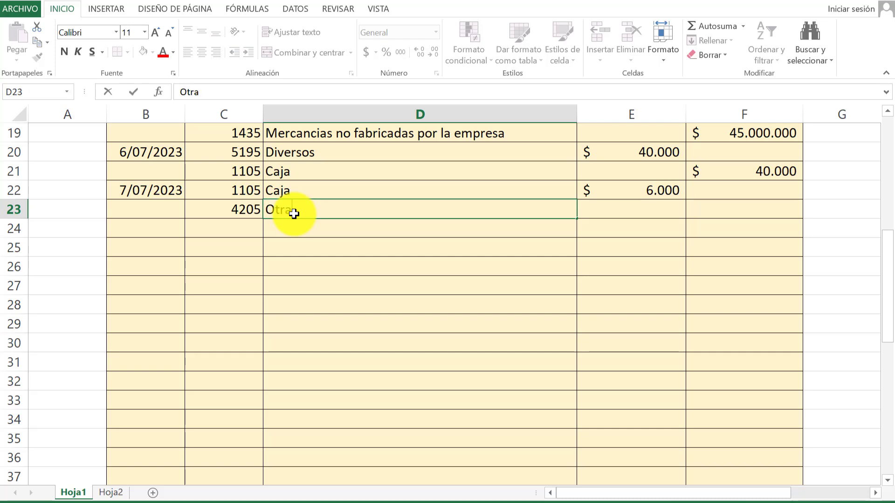
text(s ventas)
key(Return)
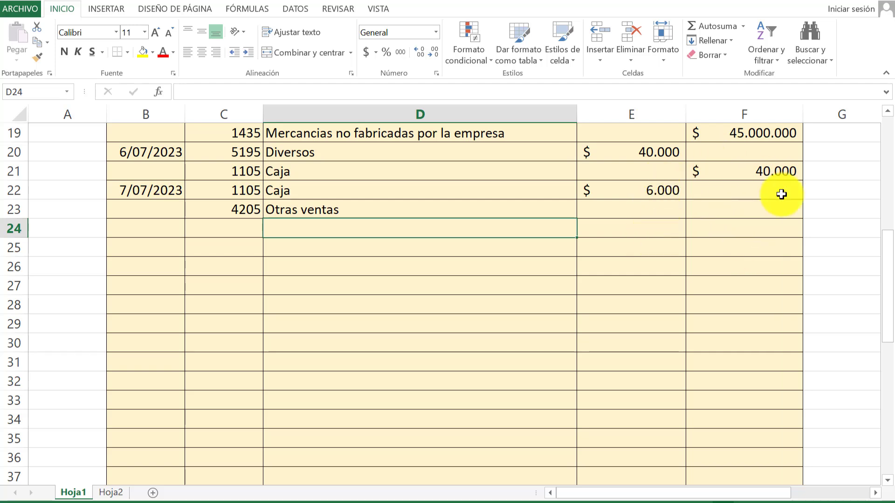
click(735, 215)
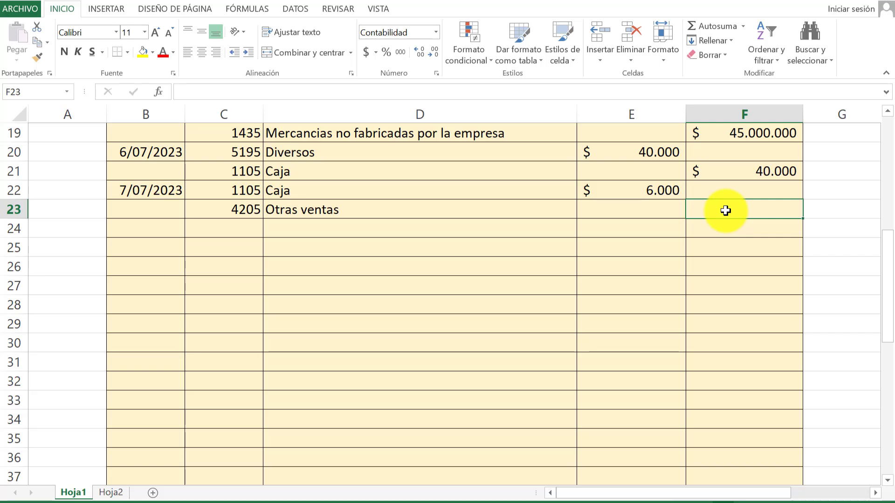
text(6.000)
key(Return)
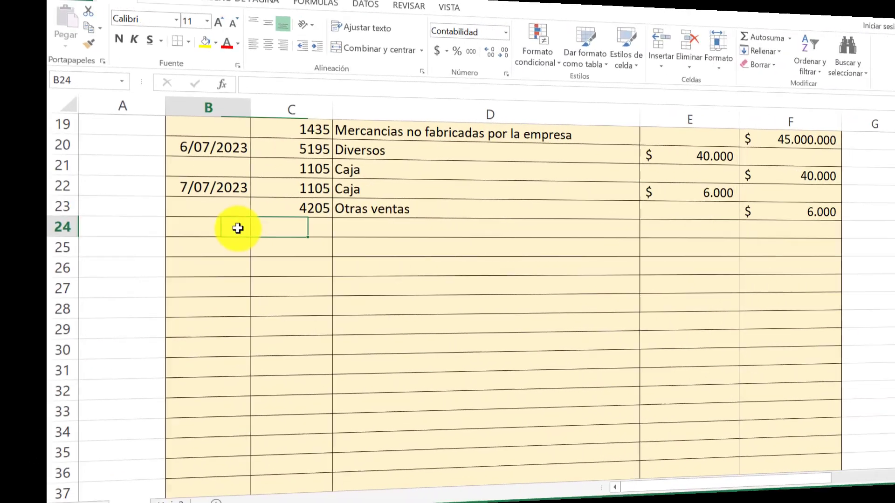
Step: Enter date 8 julio, account code 1110 and name Bancos in row 24
text(8 julio)
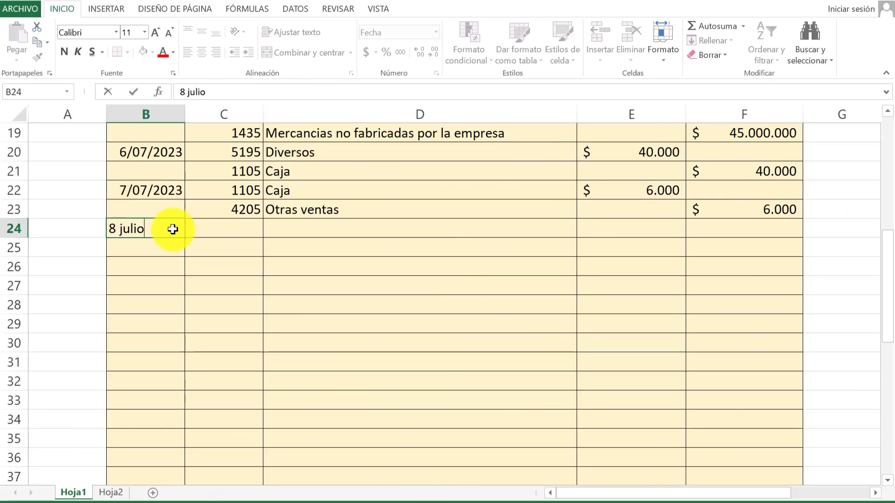
key(Return)
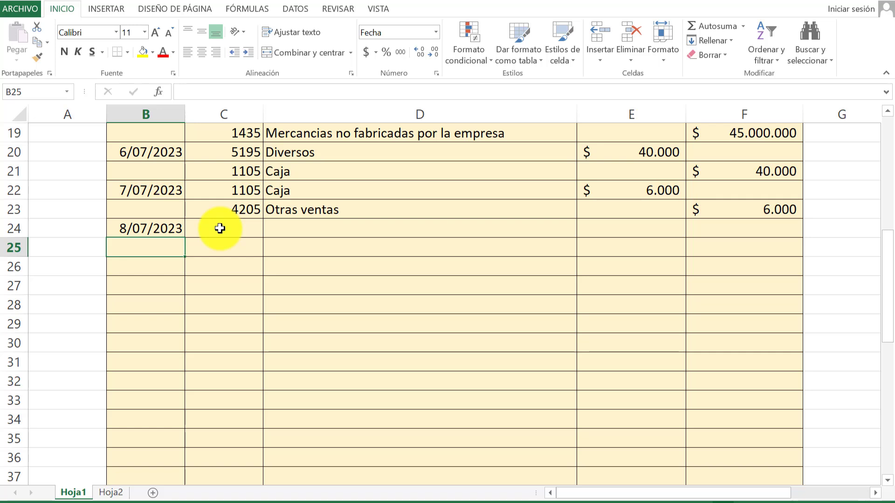
click(219, 228)
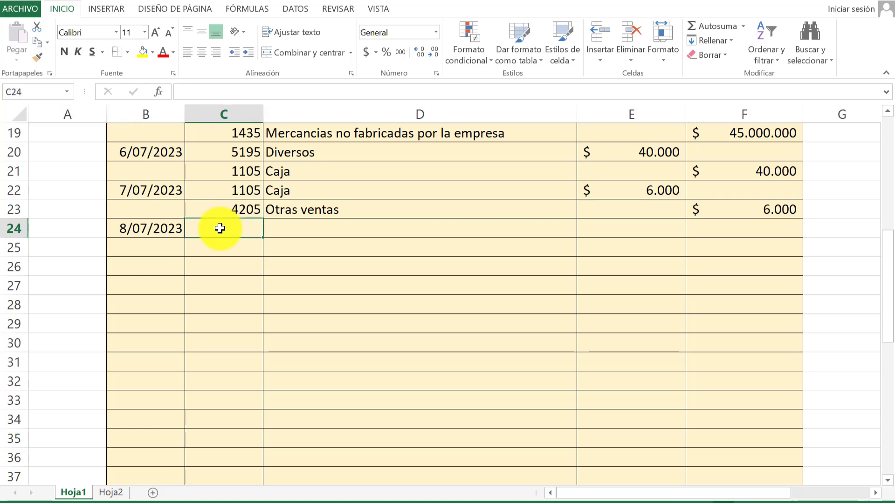
text(1110)
key(Return)
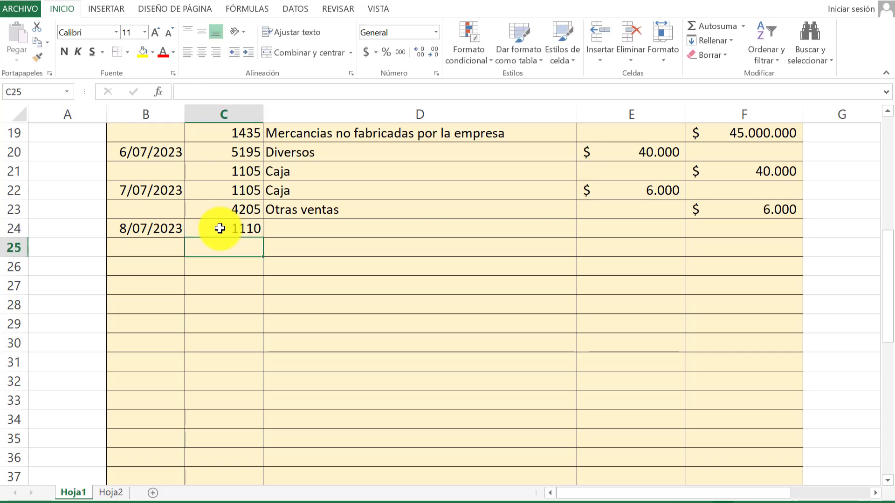
click(281, 232)
text(Bancos)
key(Return)
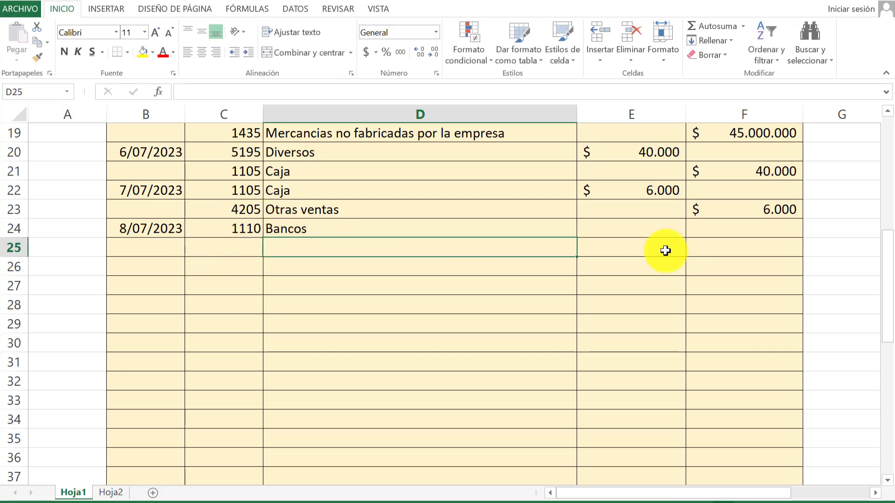
Step: Debit 40500000 to Bancos in E24, shown in accounting format as $ 40.500.000
click(633, 236)
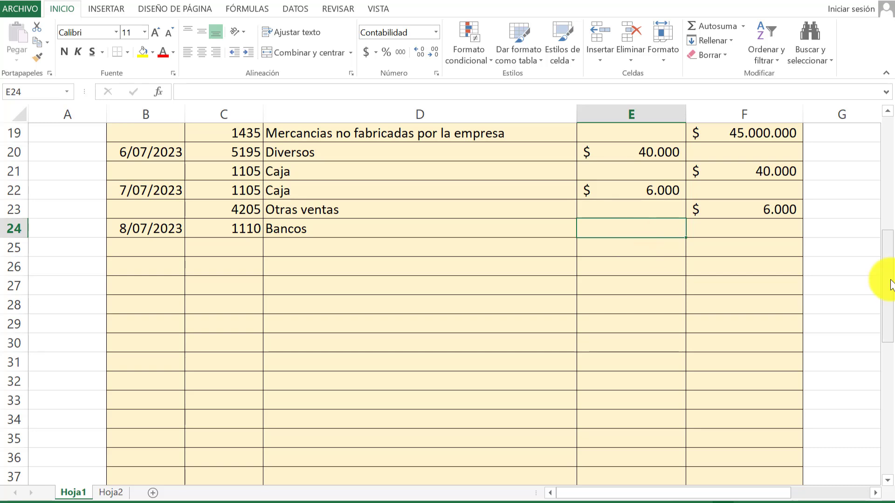
drag(885, 280, 885, 254)
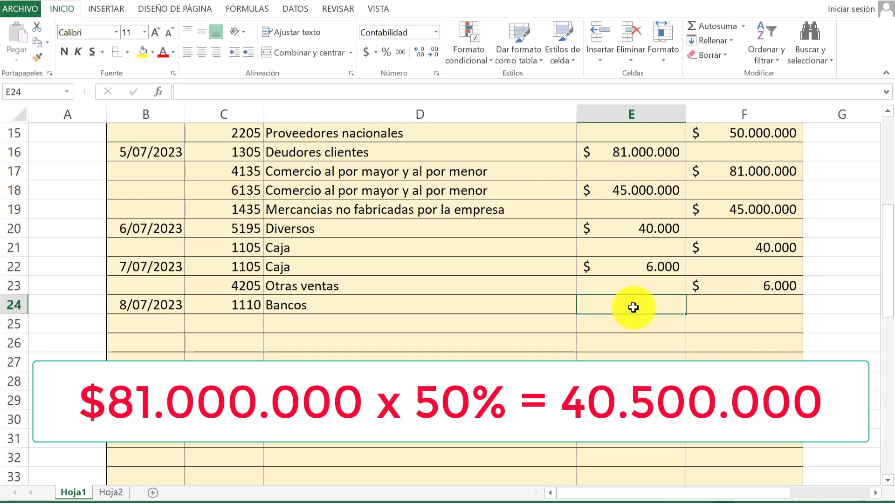
text(40)
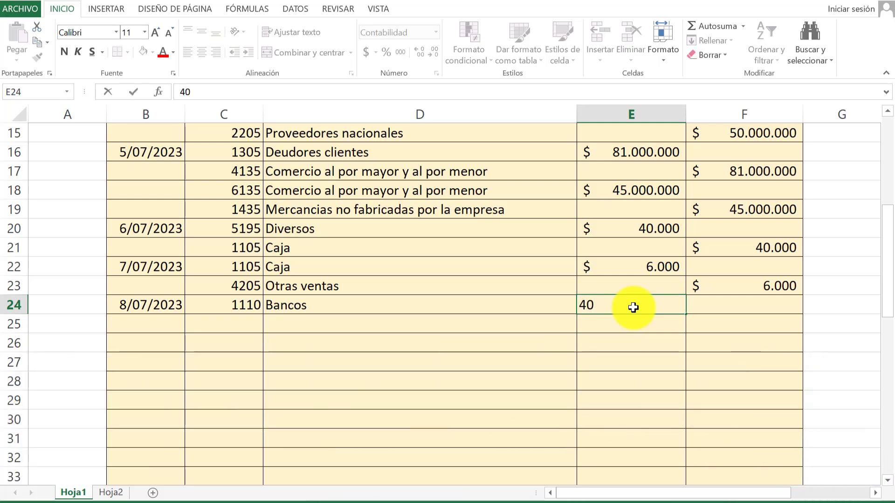
text(500000)
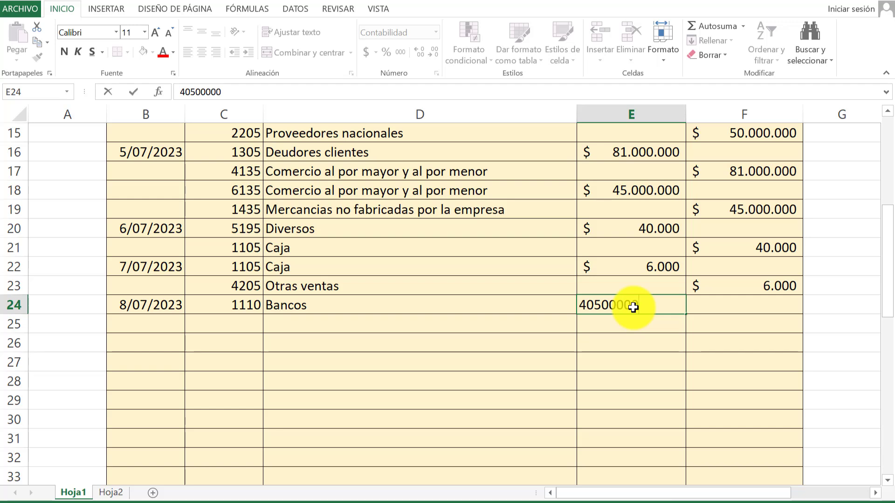
key(Return)
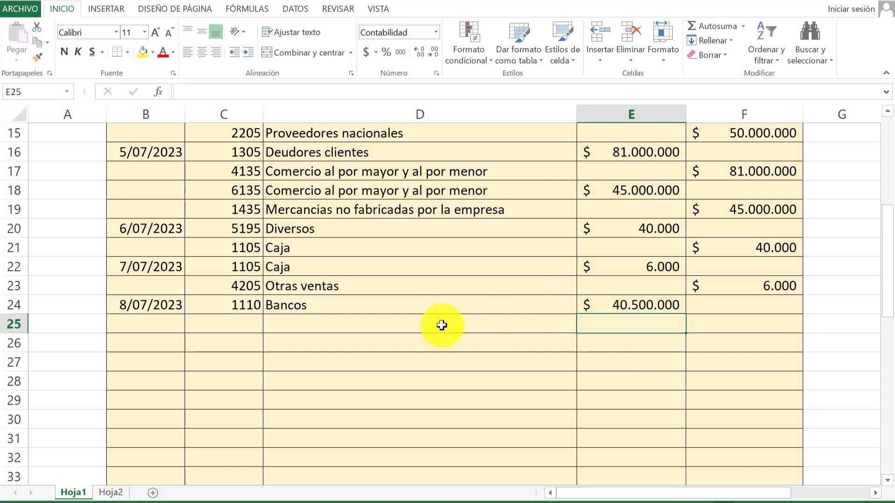
Step: Enter 1305 Deudores clientes in row 25 with a 40.500.000 credit in F25
click(216, 324)
text(130)
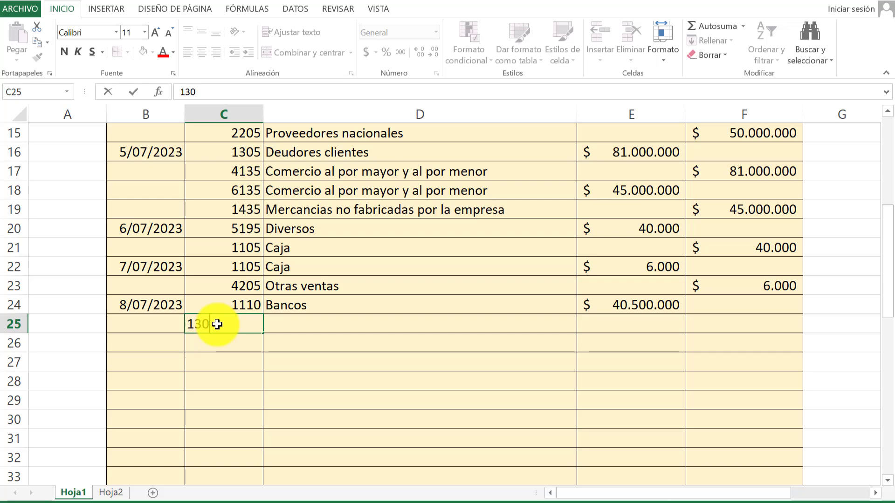
text(5)
click(287, 328)
text(D)
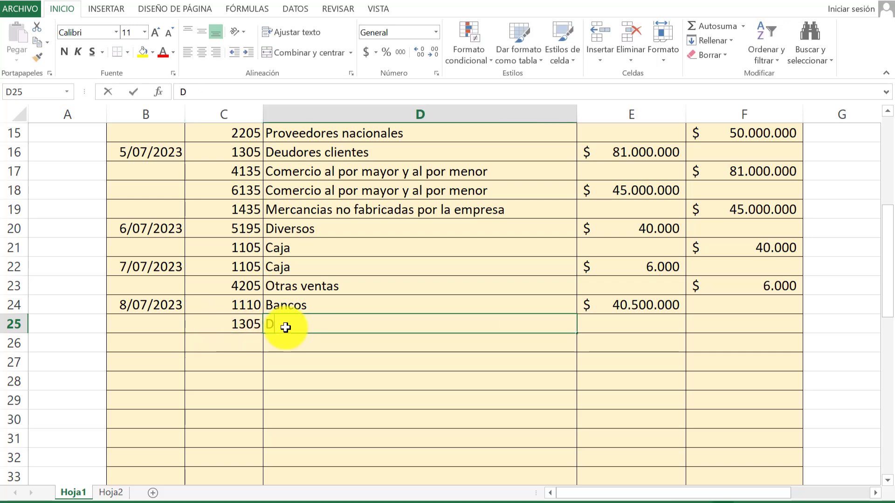
text(e)
key(Return)
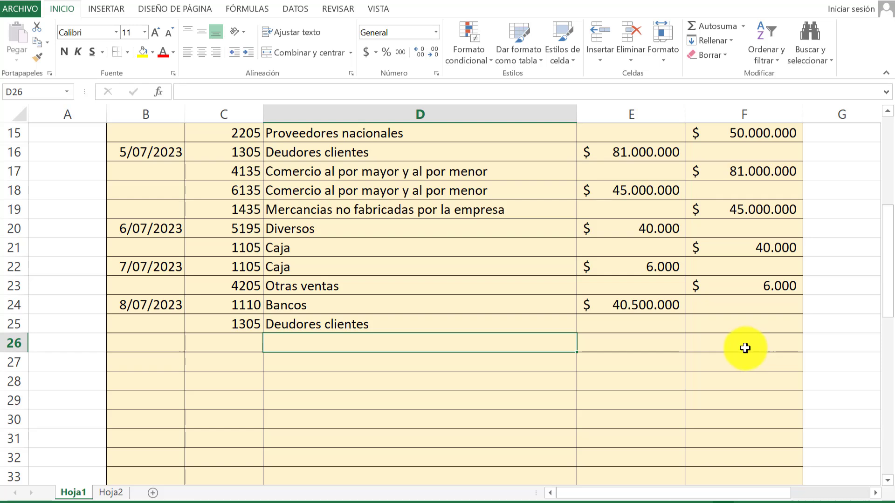
click(731, 325)
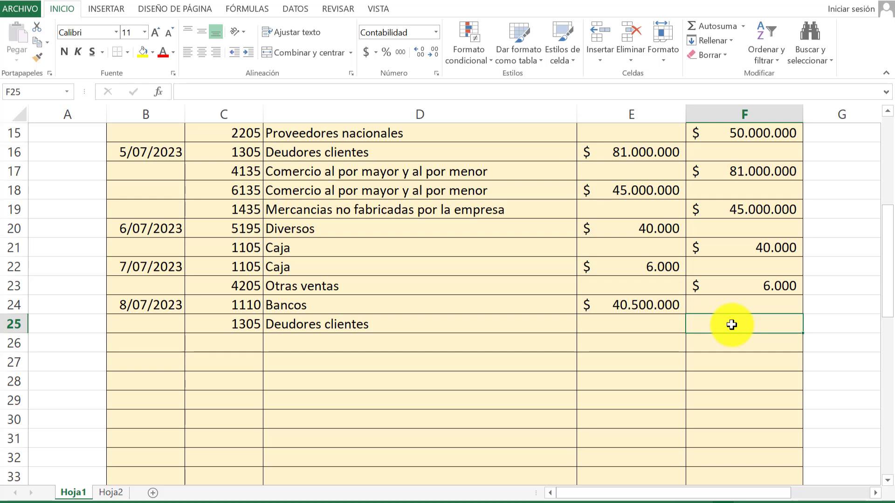
text(4)
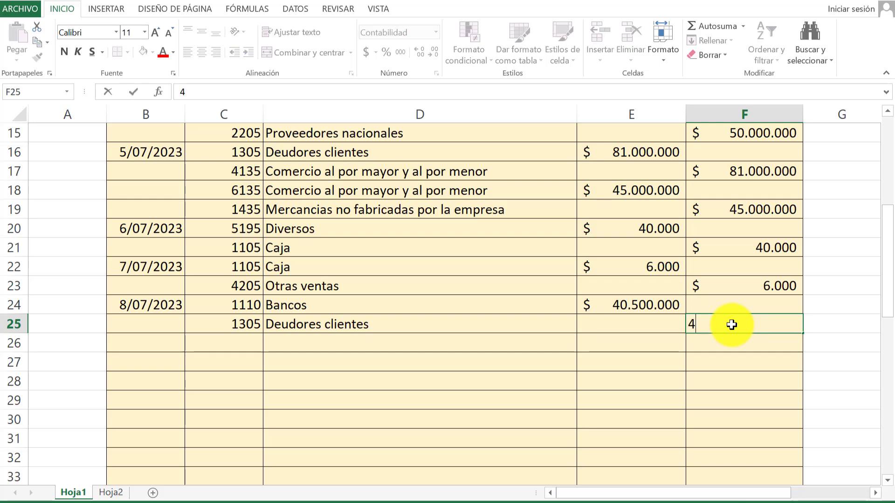
text(0.500.)
text(00)
key(Return)
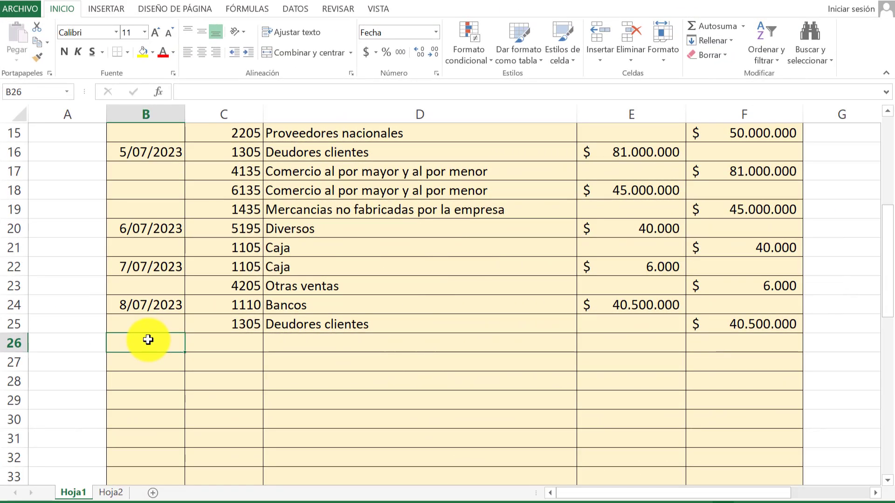
Step: Start the 9 julio entry in row 26 with account 2205 Proveedores nacionales
text(9)
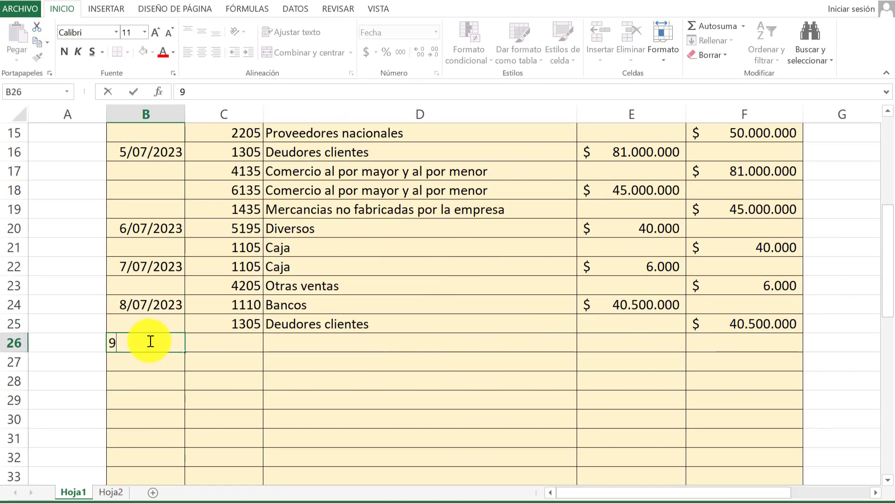
text( julio)
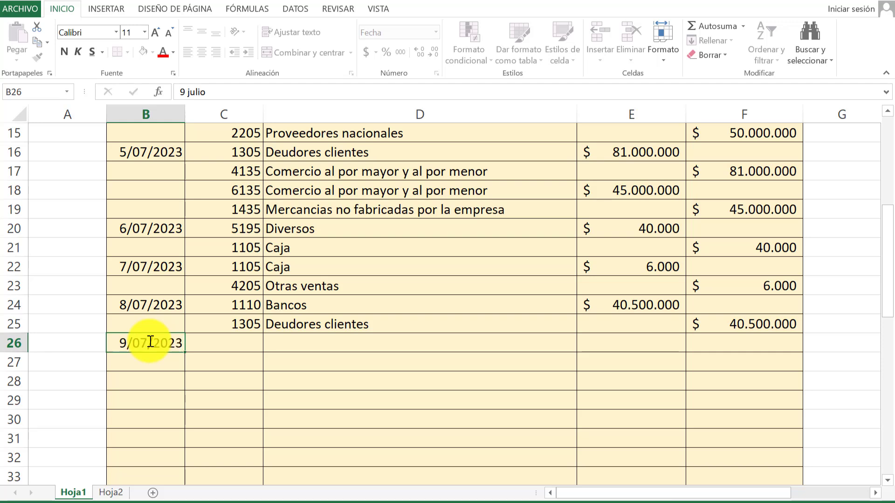
key(Return)
click(220, 346)
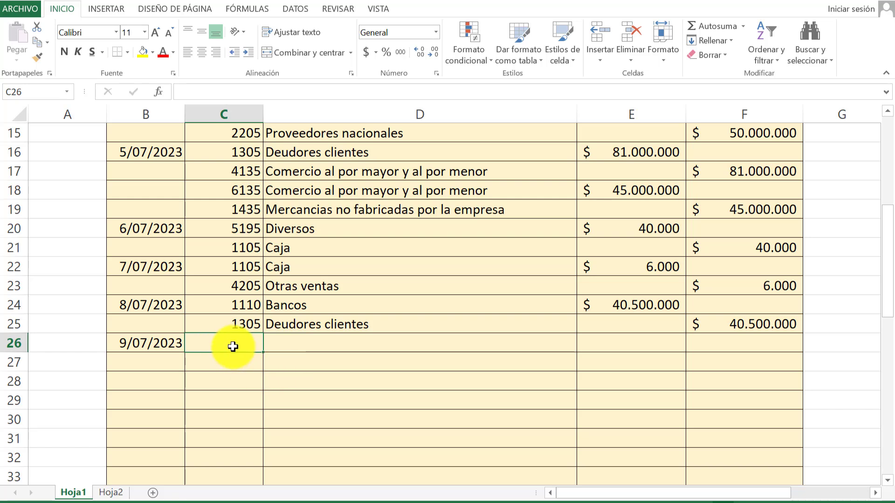
text(2205)
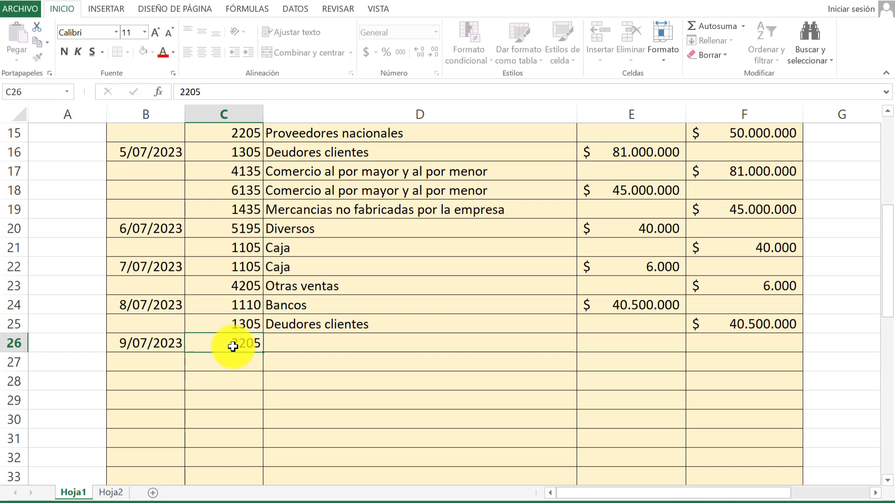
key(Return)
click(401, 341)
text(Pro)
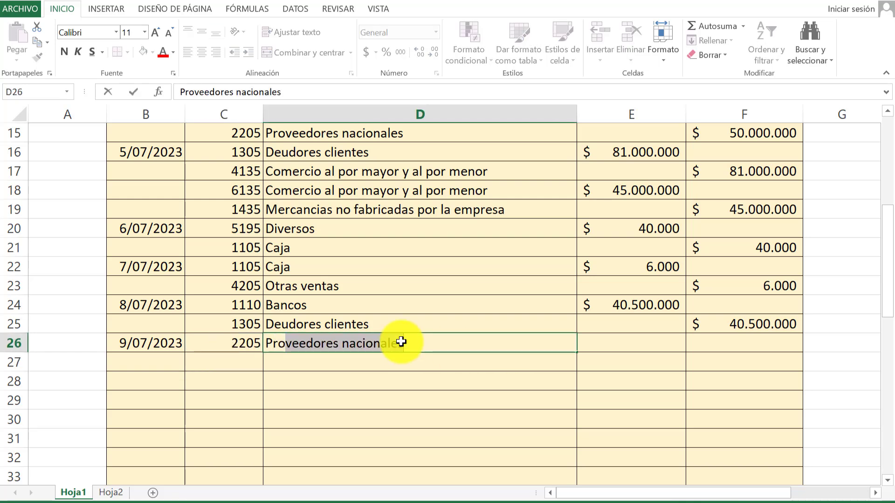
text(veed)
key(Return)
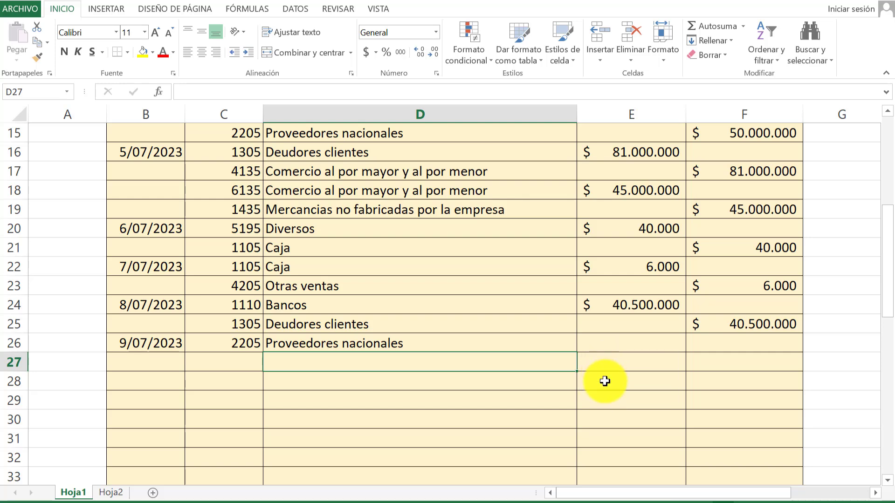
scroll(604, 382, up, 2)
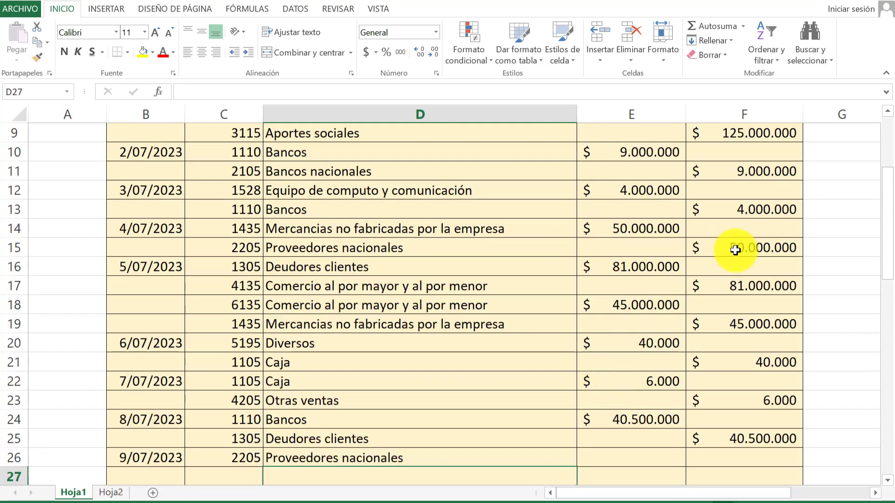
scroll(662, 371, down, 1)
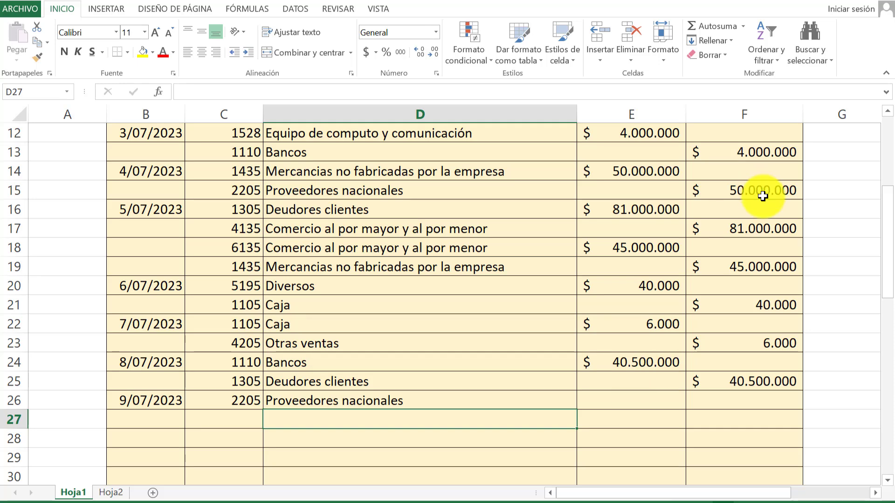
Step: Debit 25.000.000 to Proveedores nacionales in E26
click(644, 403)
text(25.)
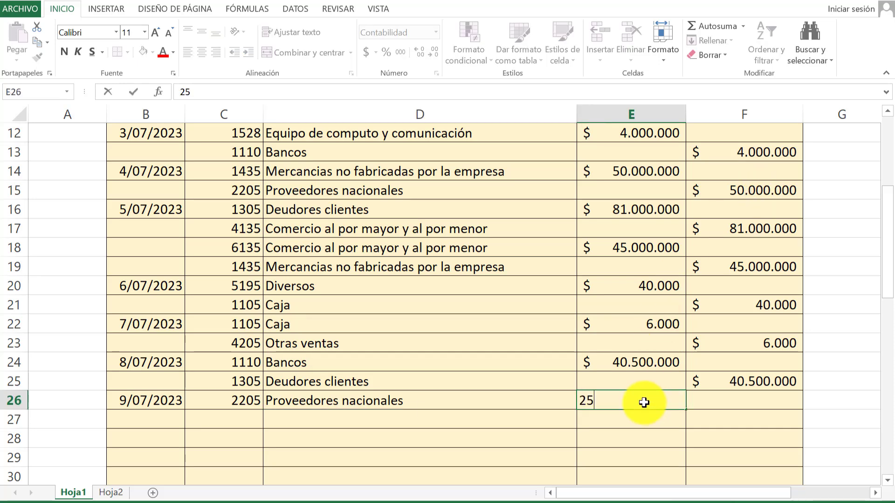
text(000.)
text(000000)
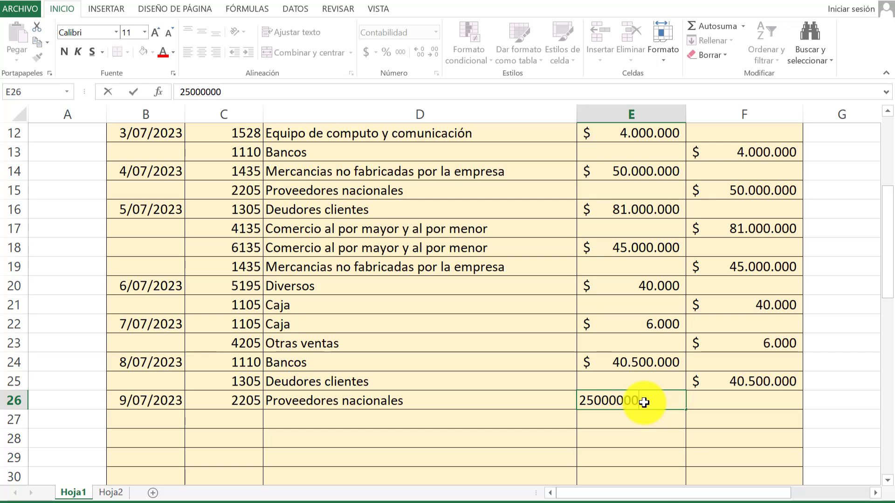
key(Return)
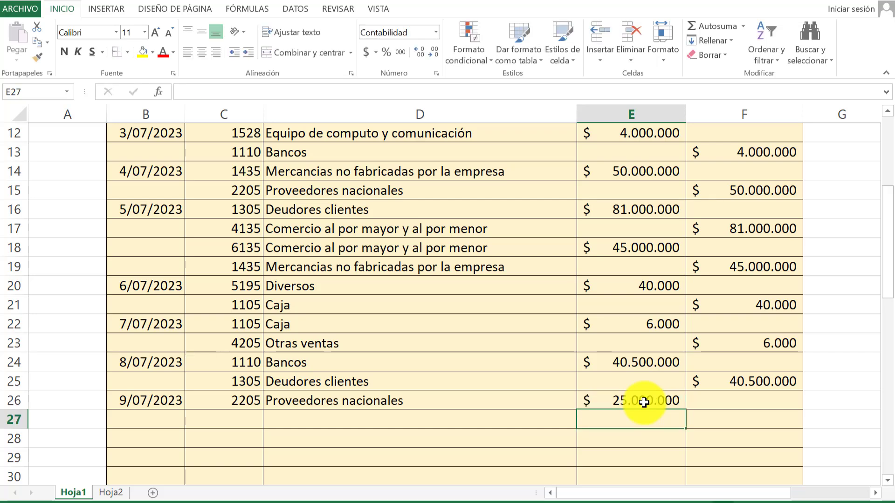
Step: Enter account 1110 Bancos in row 27 with a 25.000.000 credit in F27
scroll(319, 398, down, 1)
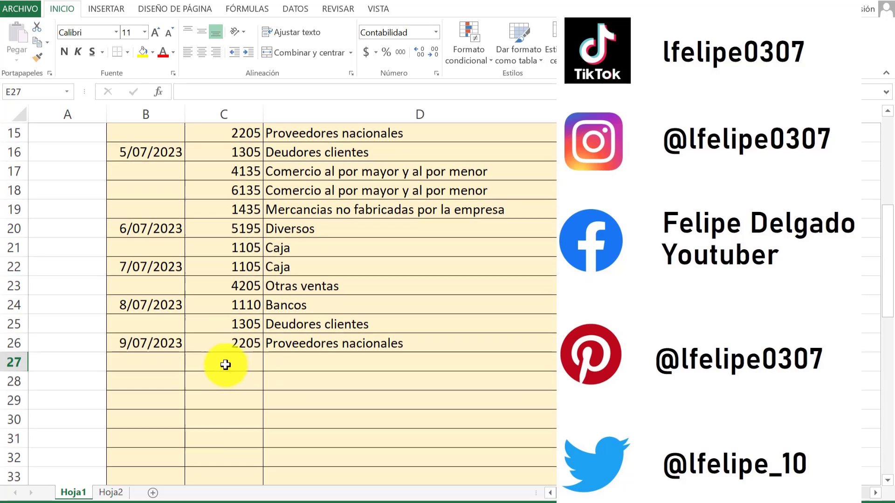
click(229, 366)
text(11)
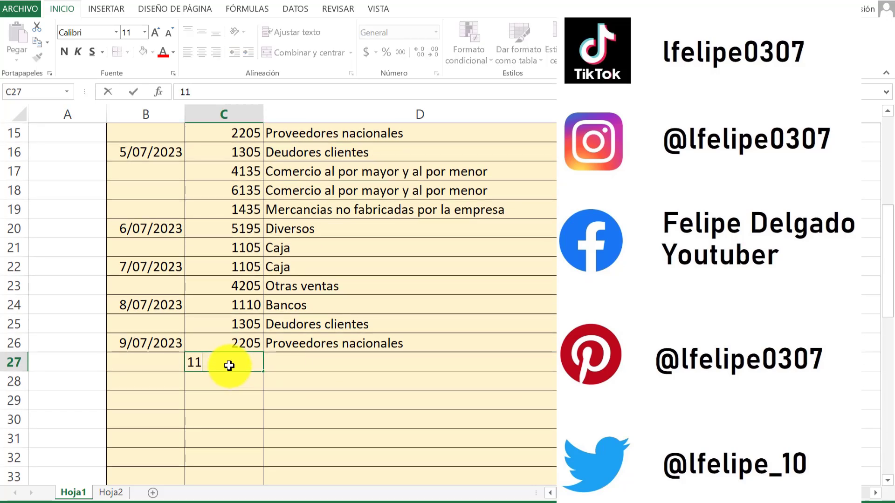
text(10)
key(Return)
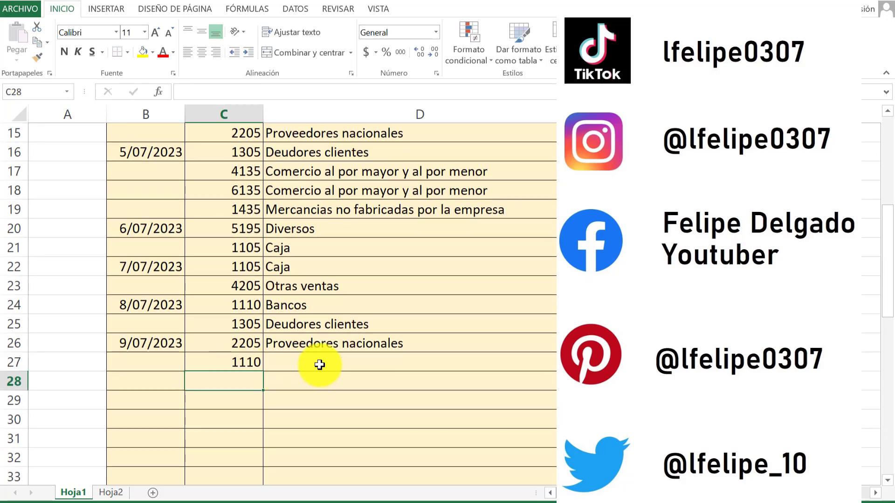
click(320, 364)
text(B)
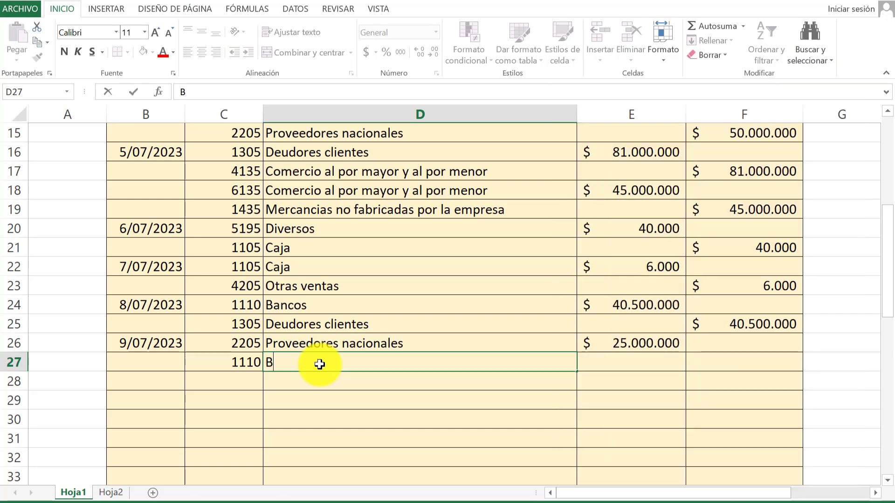
text(ancos)
key(Return)
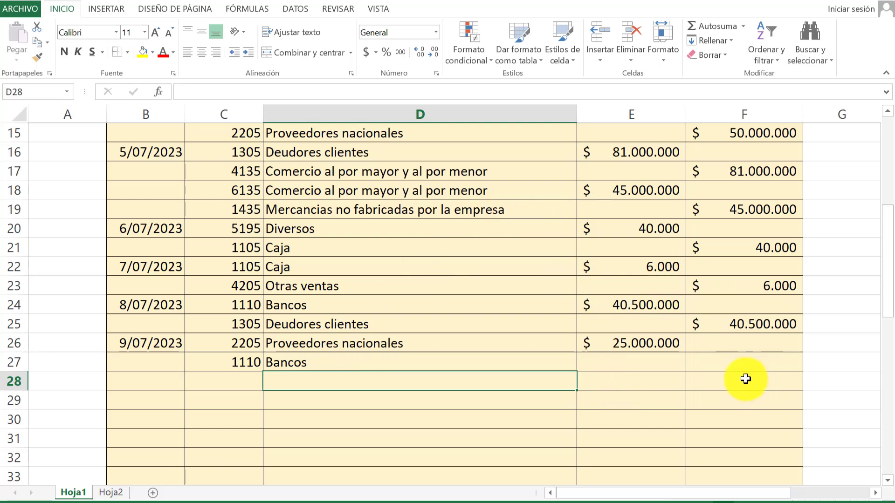
click(718, 357)
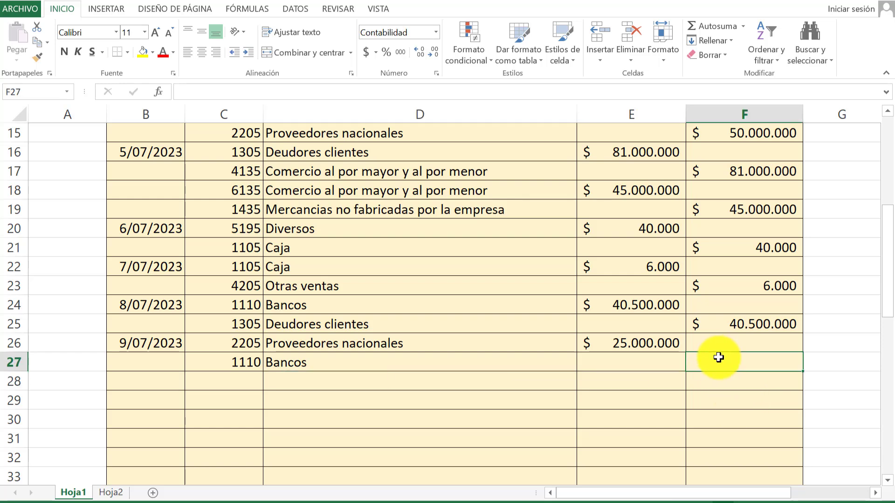
text(25)
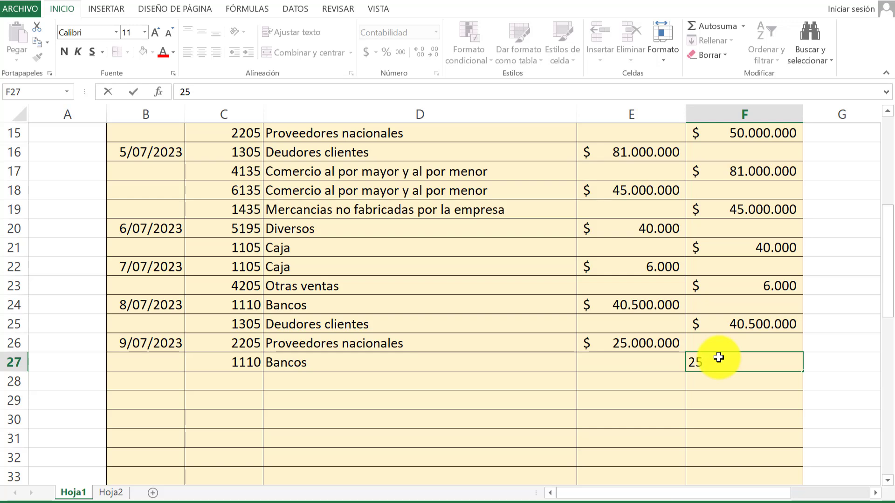
text(000)
text(000)
key(Return)
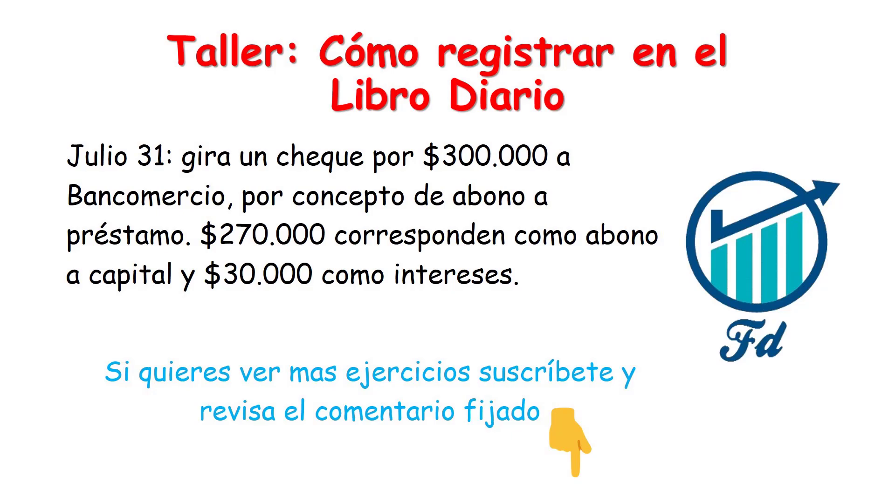
Step: Start the 31 julio entry in row 28 with account 2105 Bancos nacionales
text(3)
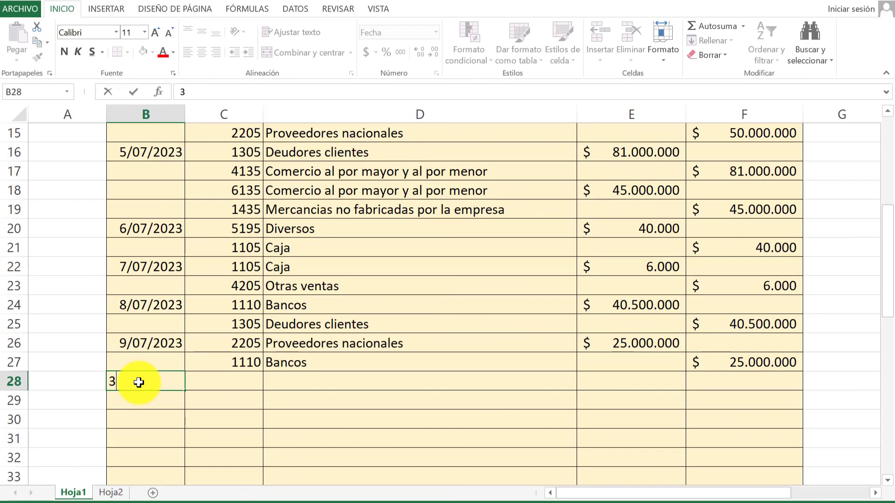
text(1 julio)
click(229, 377)
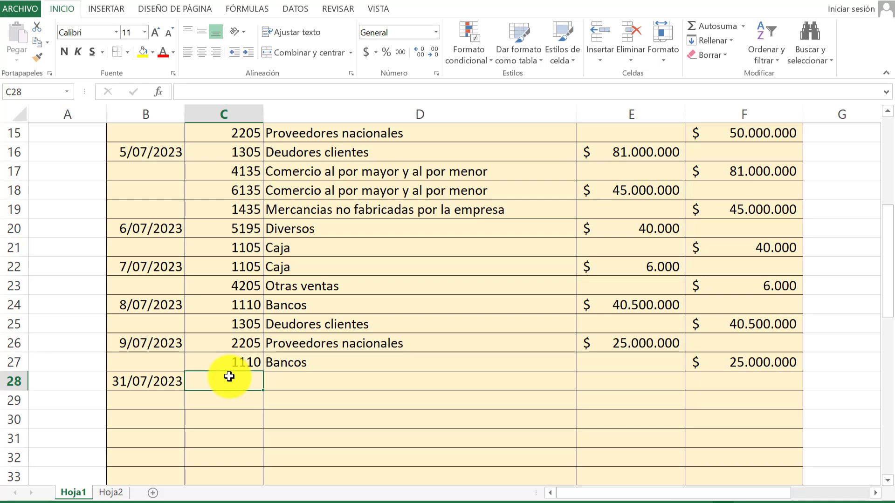
text(ancos na)
key(Escape)
text(21)
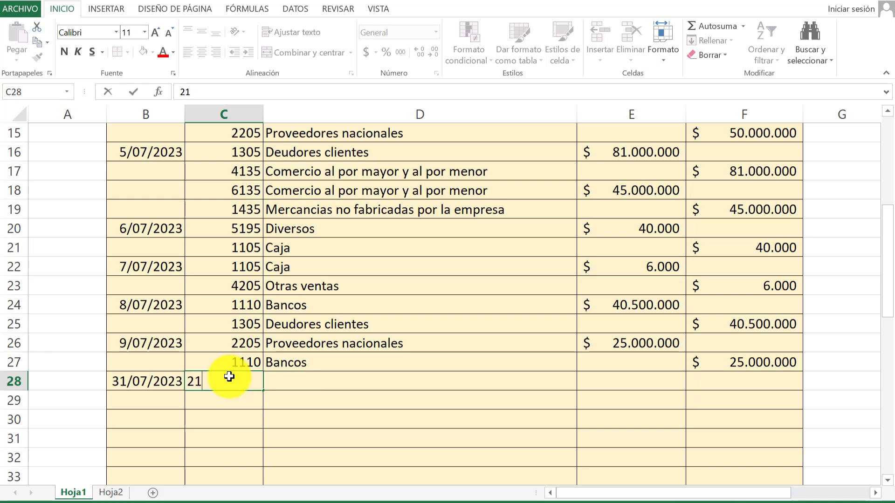
text(05)
click(296, 381)
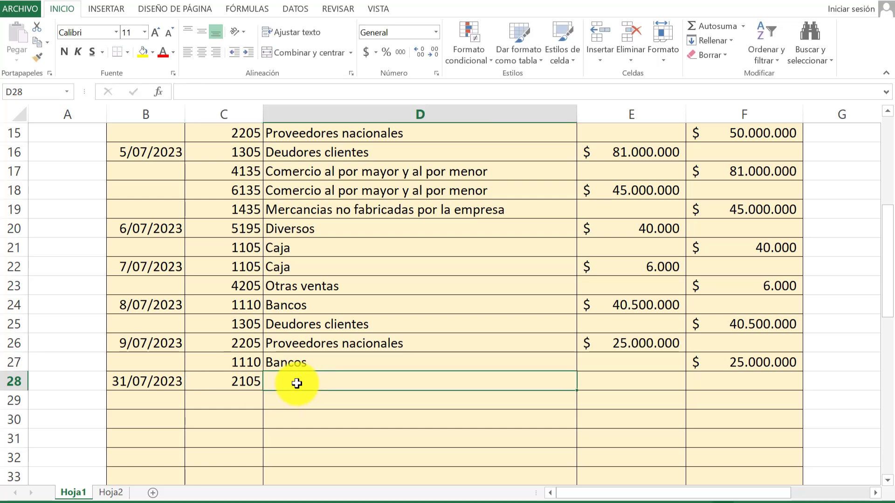
text(Bancos nacionales)
key(Return)
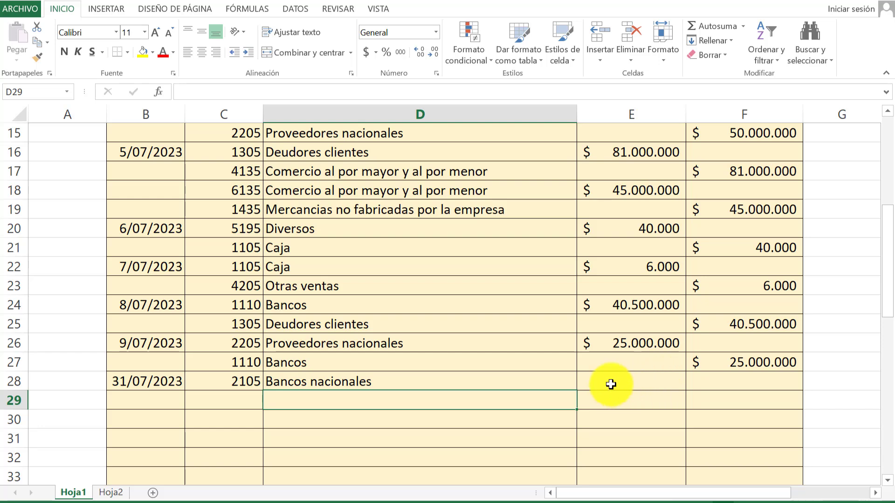
Step: Debit 270.000 to Bancos nacionales in E28
click(620, 382)
text(270)
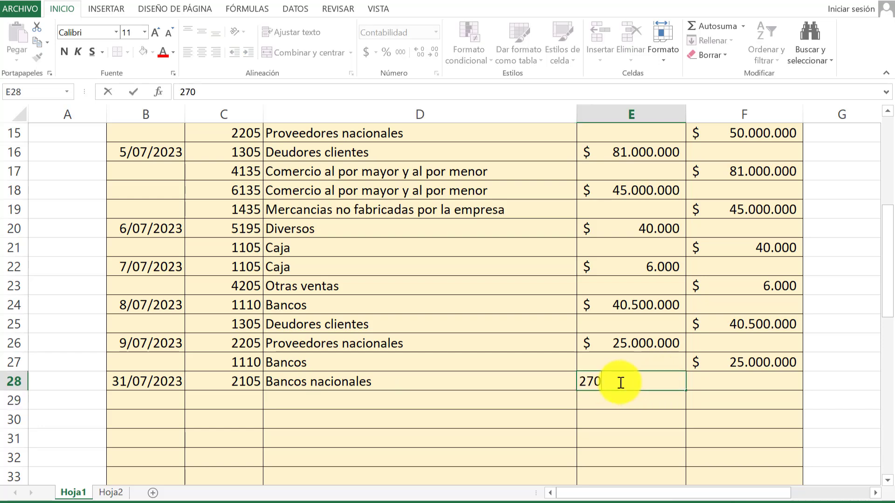
text(.000)
key(Return)
Step: Add account 5305 Gastos financieros in row 29 with a 30.000 debit
click(211, 402)
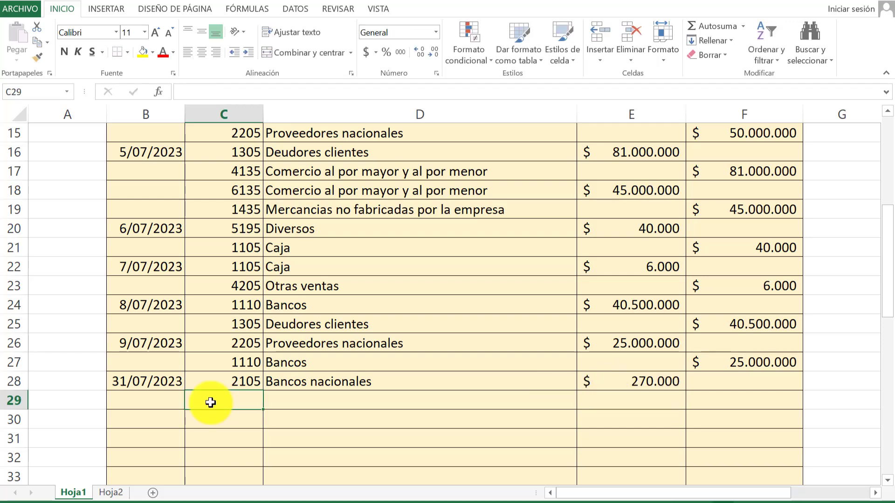
text(530)
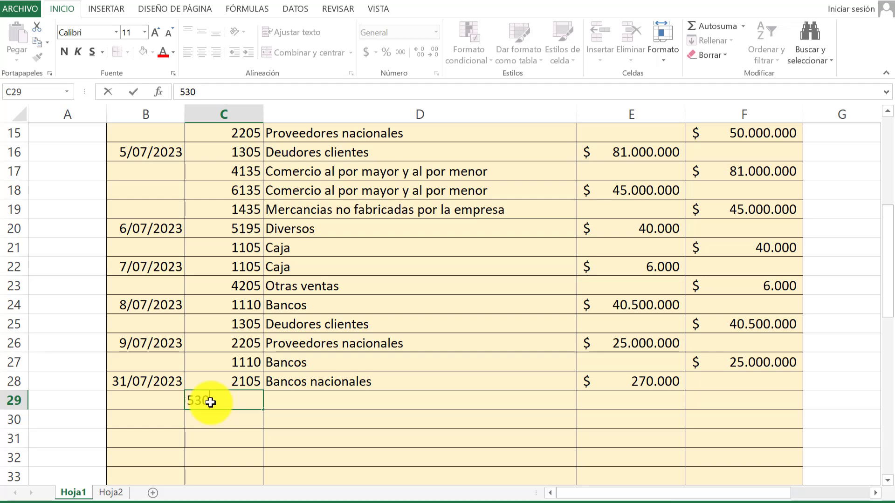
text(5)
key(Tab)
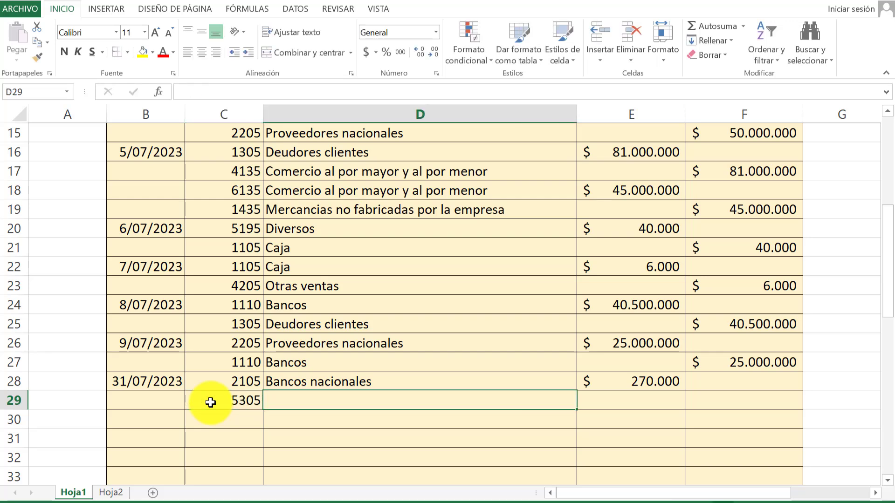
text(Gastos financi)
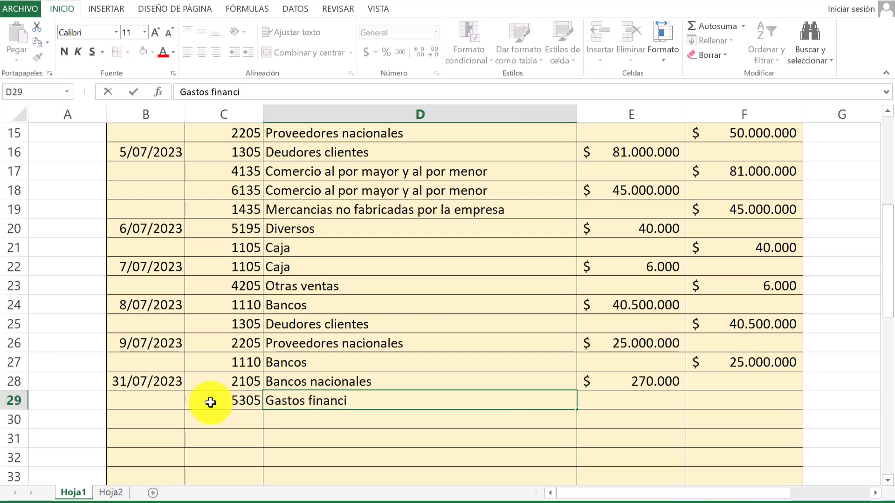
text(eros)
key(Return)
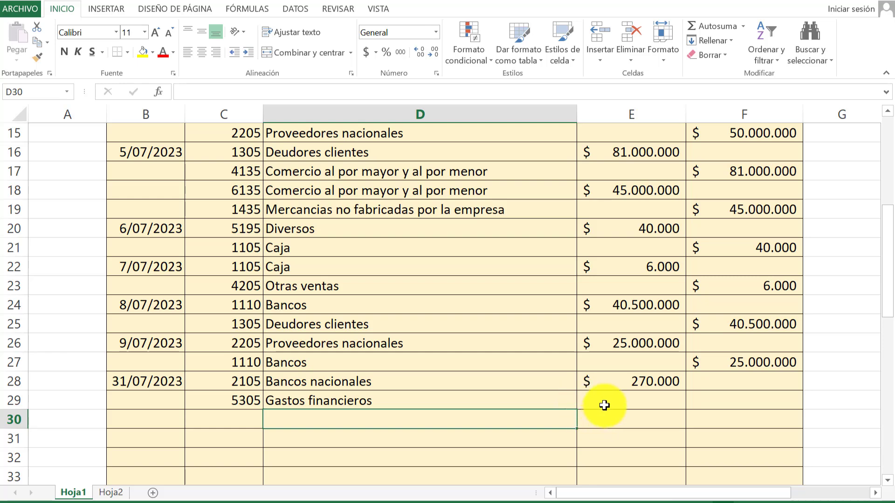
click(606, 402)
text(300)
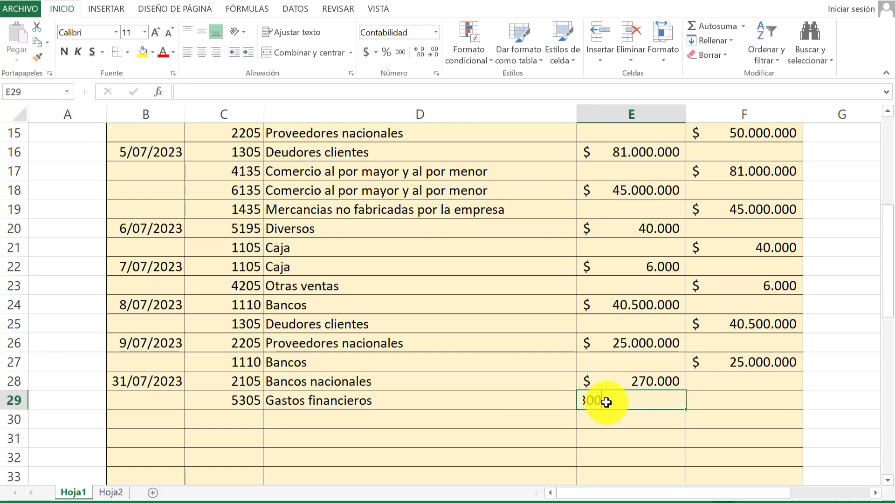
text(30)
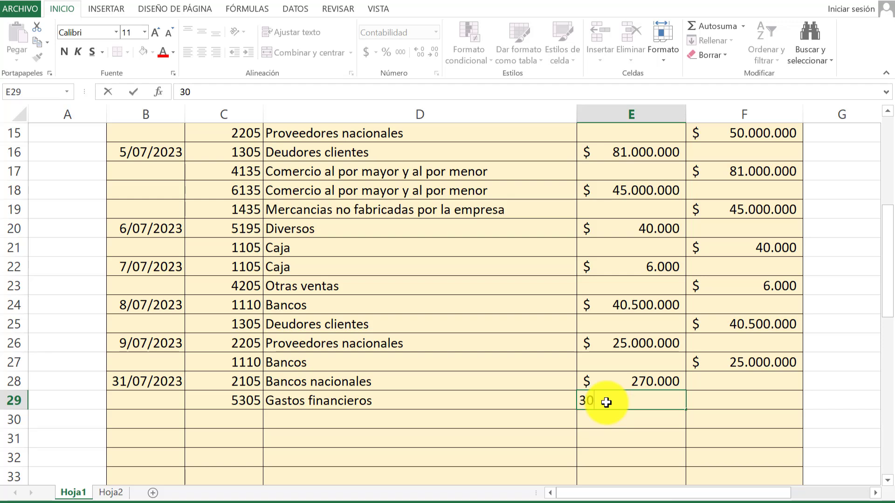
text(00)
text(0)
key(Return)
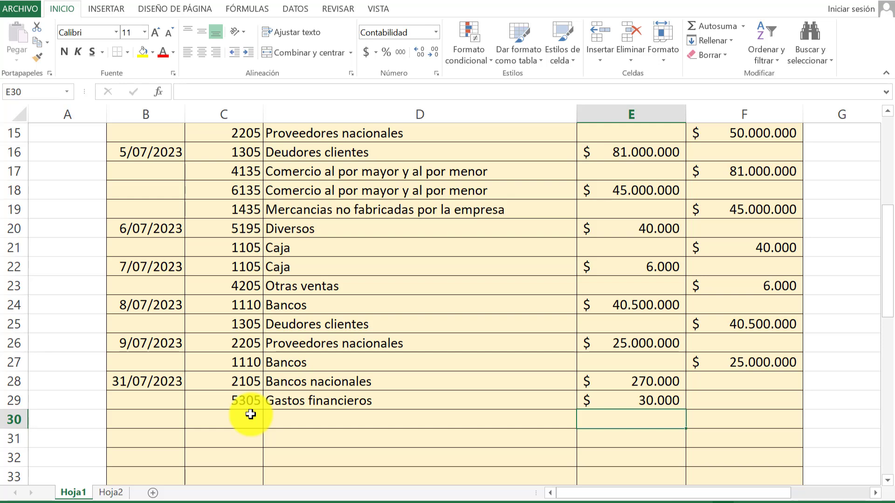
Step: Enter account 1110 Bancos in row 30 with a 300.000 credit in F30
click(251, 415)
text(11)
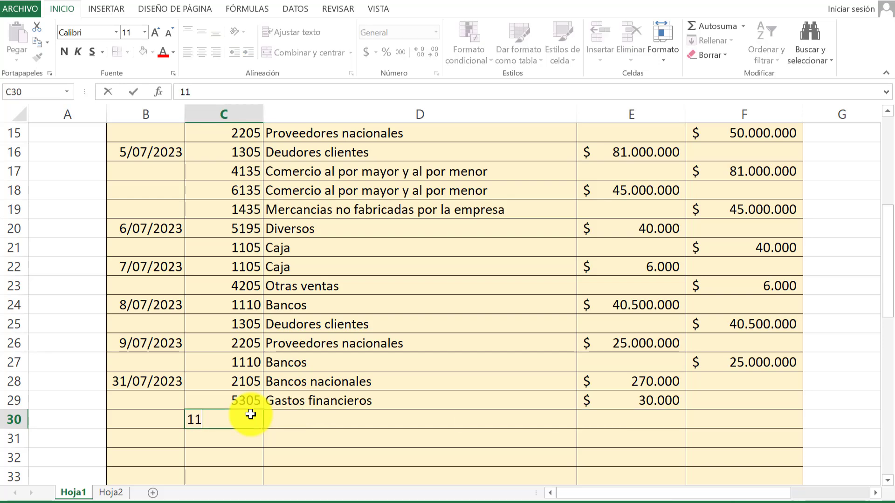
text(10)
click(326, 421)
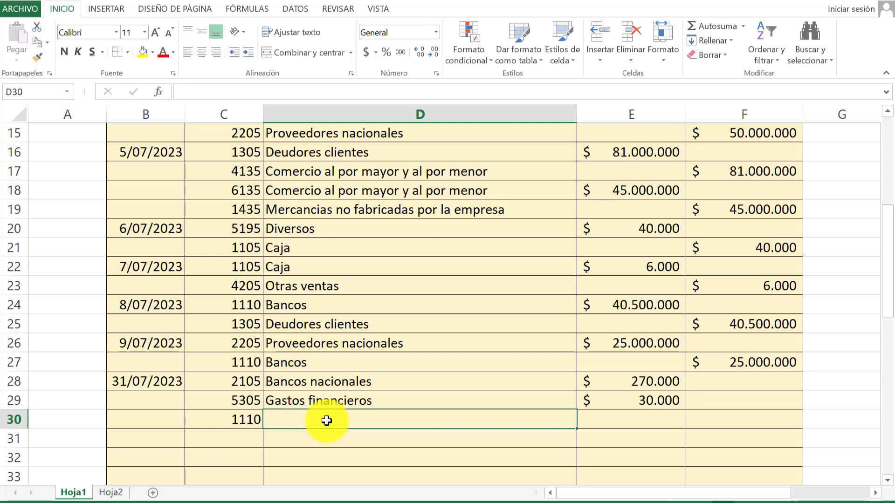
text(Bancos)
key(Return)
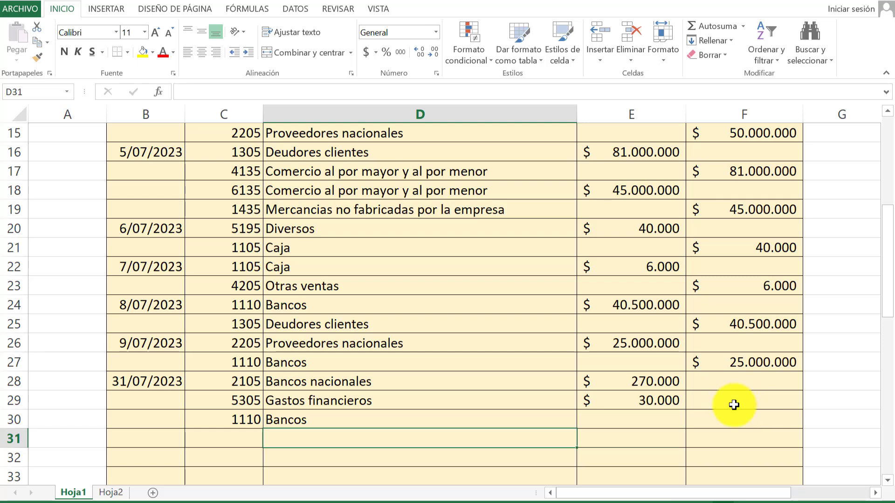
click(736, 421)
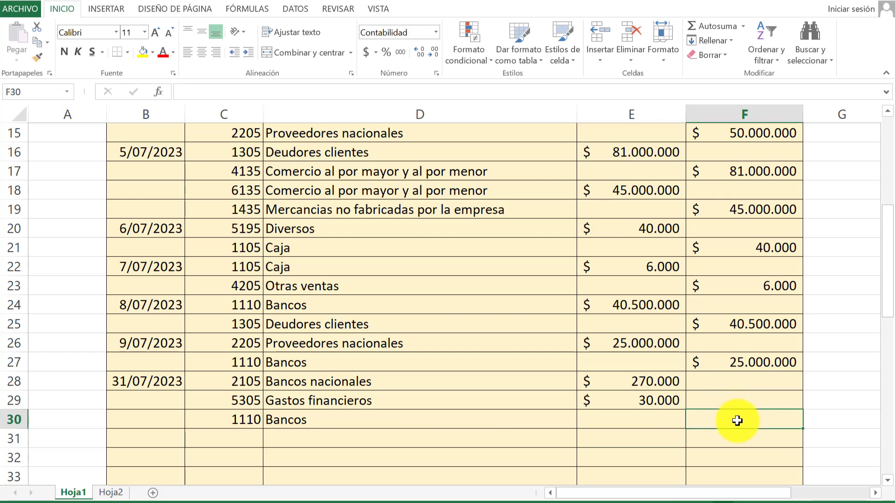
text(300.)
text(0)
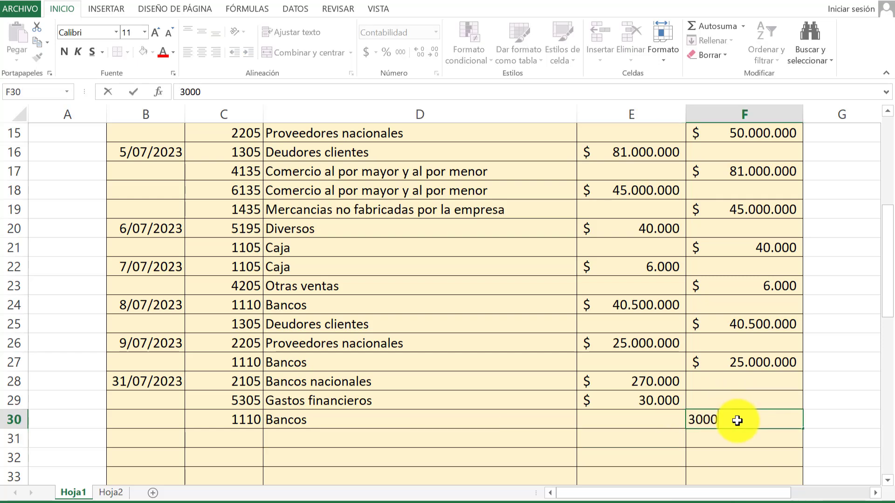
text(00)
key(Return)
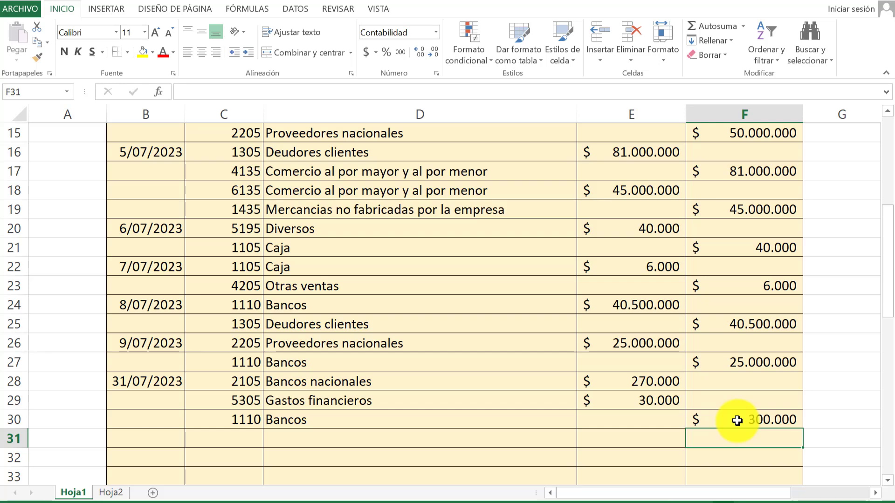